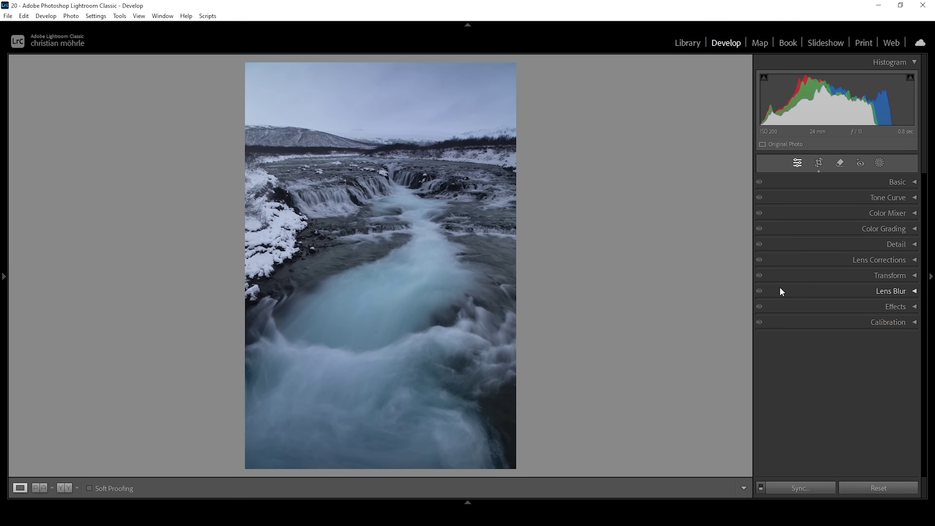
- Start a new Linear Gradient mask from the Masking panel
click(879, 164)
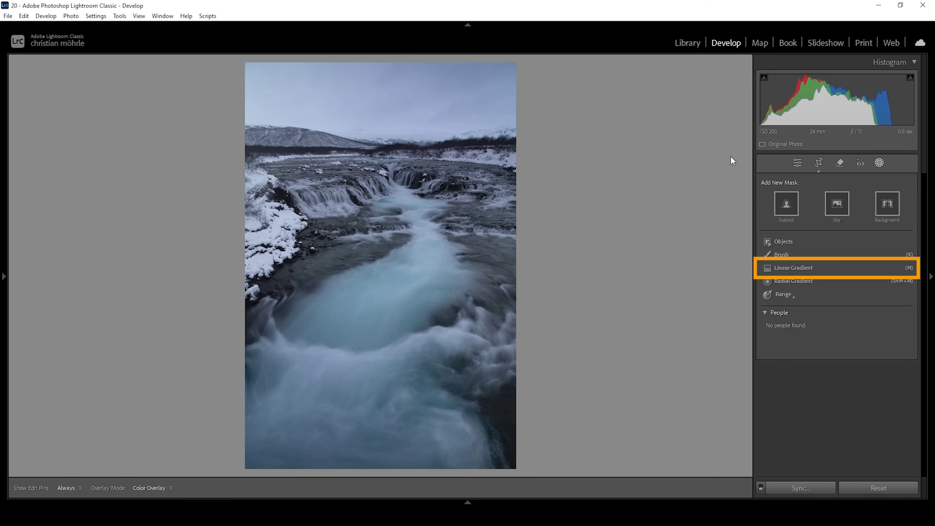
click(779, 268)
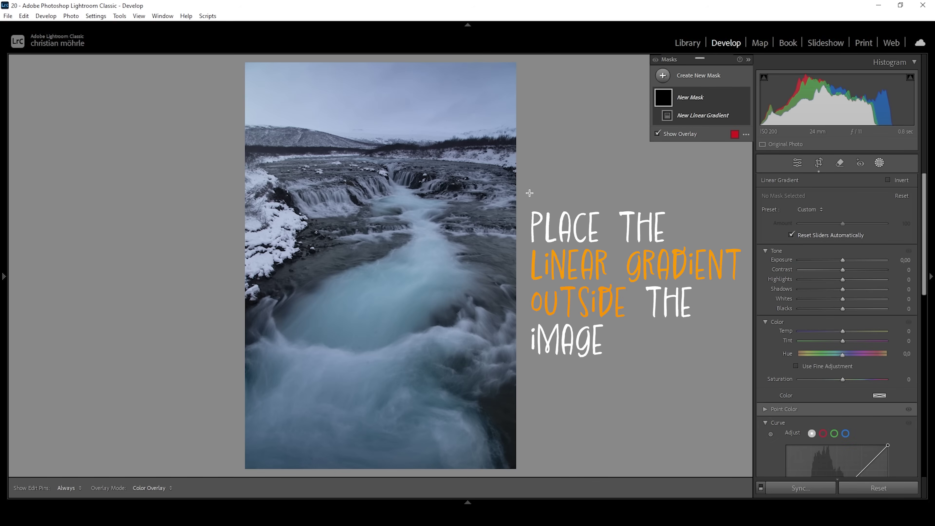
- Place a full-frame linear gradient off the right edge with Exposure 0.22 and Whites 52
drag(530, 192, 535, 192)
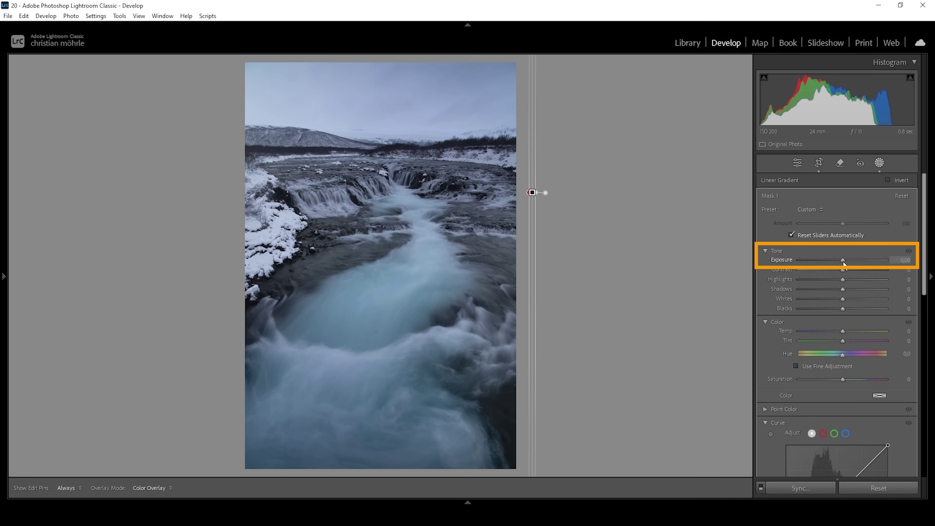
drag(844, 263, 843, 261)
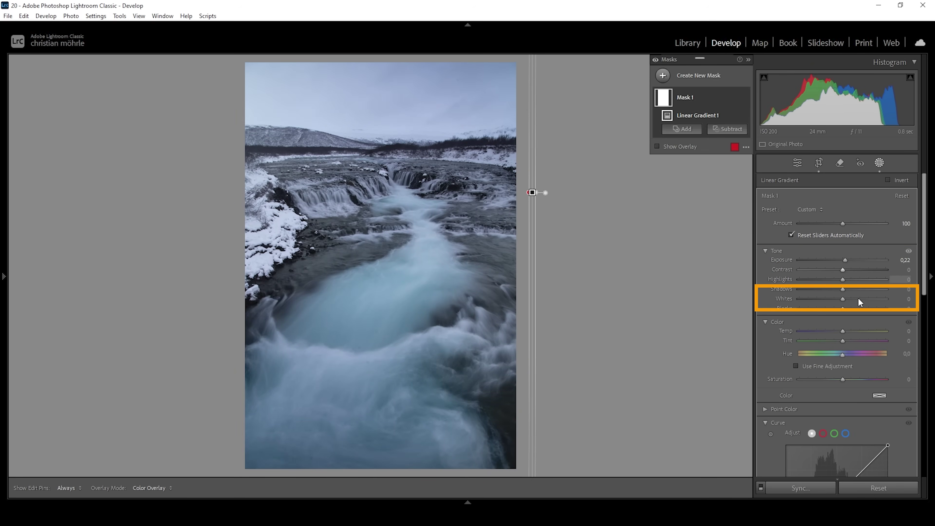
drag(844, 298, 848, 298)
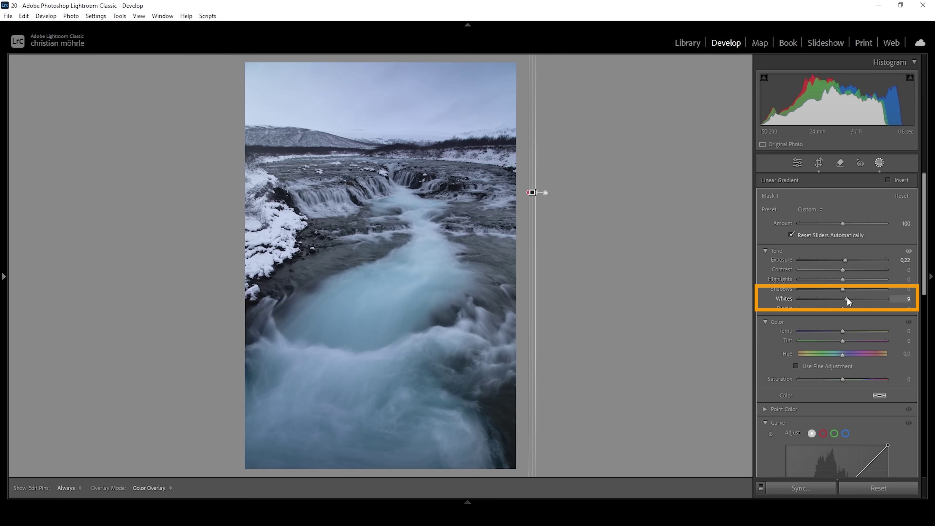
drag(847, 298, 865, 299)
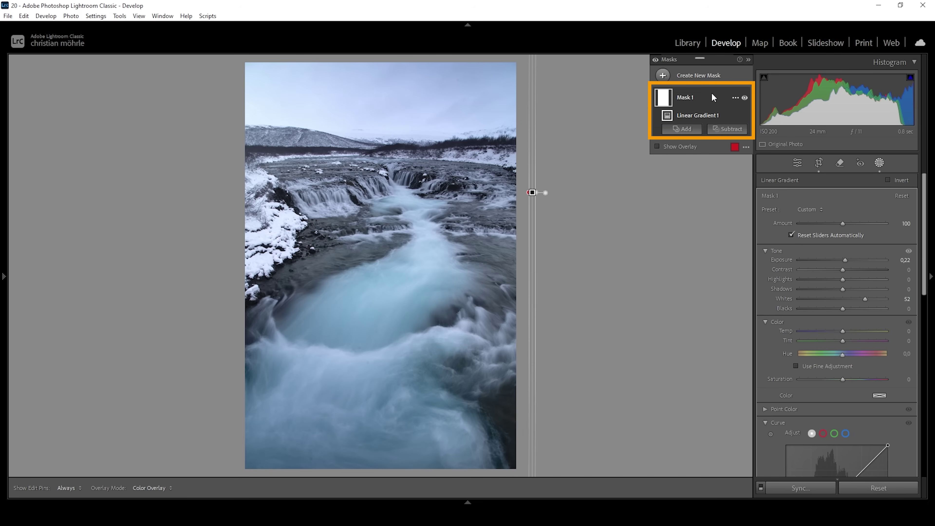
- Intersect Mask 1 with a new Brush component and toggle the edit pins to check it
click(735, 98)
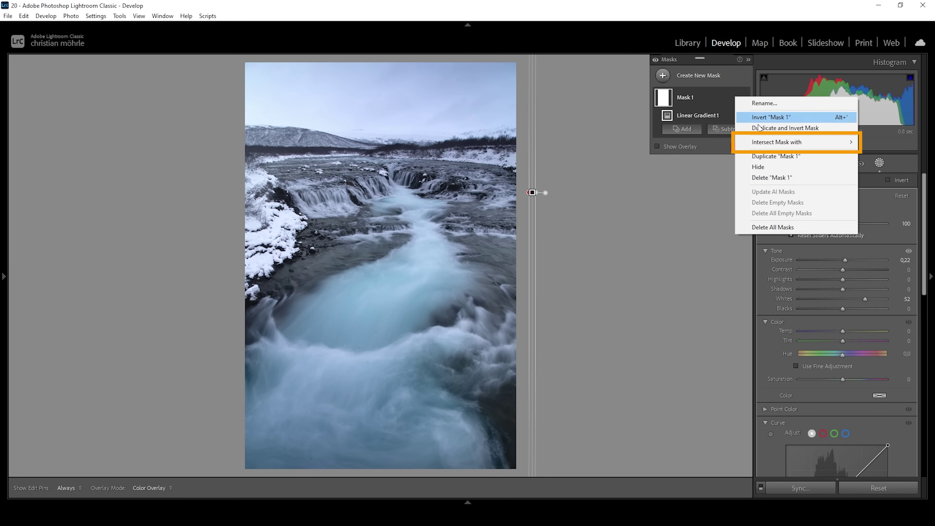
mouse_move(767, 144)
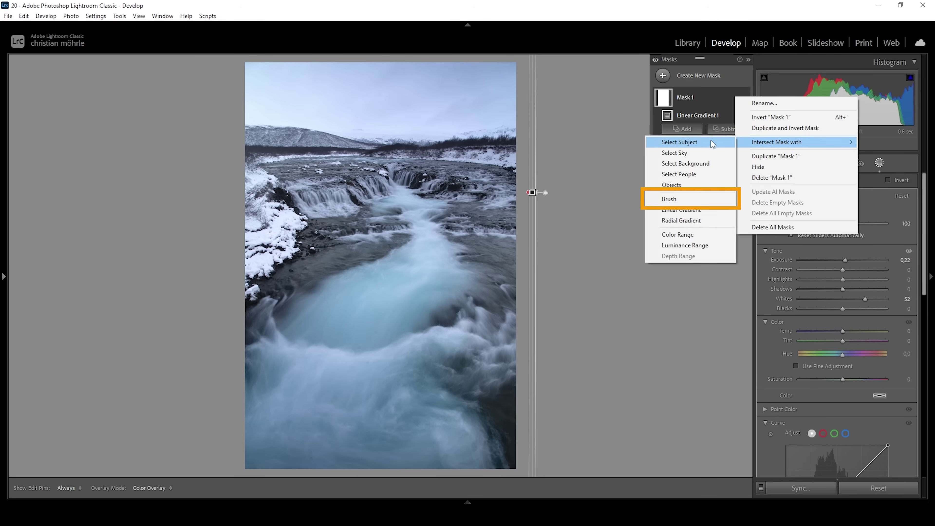
click(675, 200)
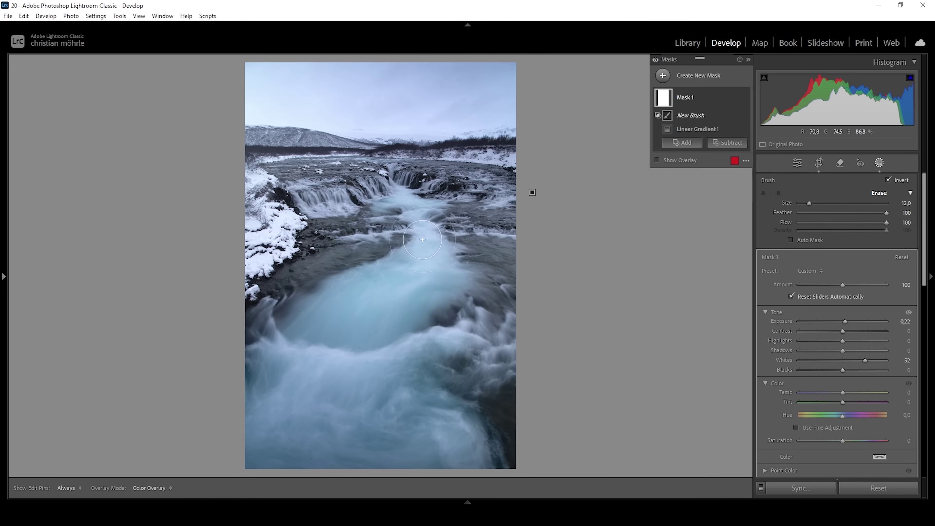
scroll(418, 235, down, 3)
scroll(418, 236, up, 5)
scroll(420, 242, down, 4)
key(h)
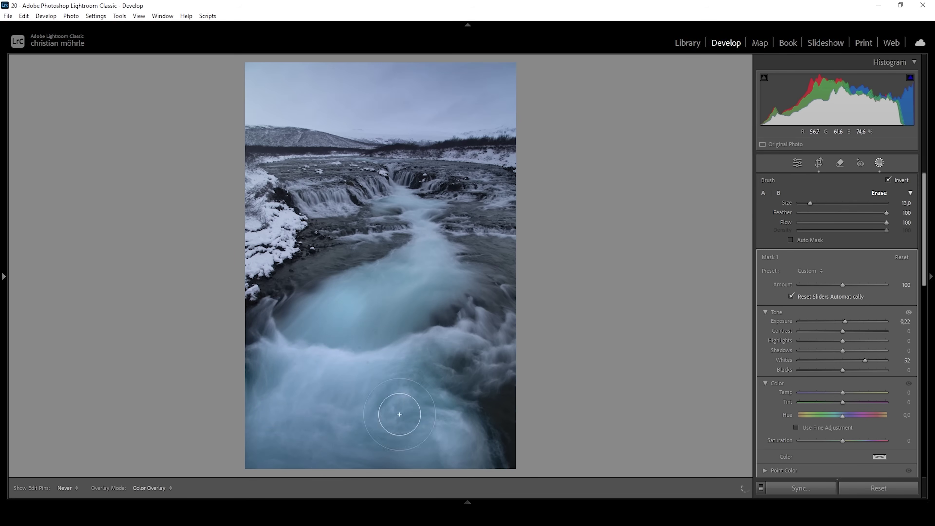
key(h)
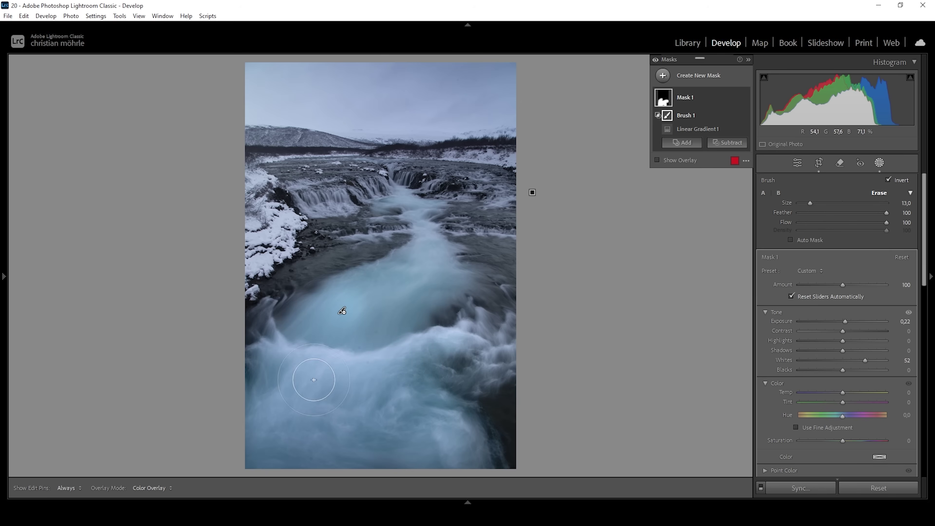
key(h)
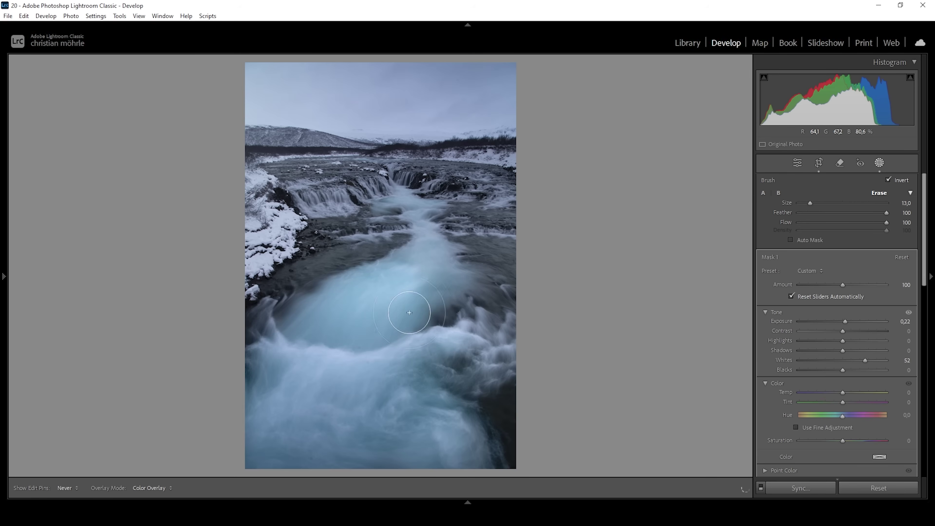
- Paint the brush area over the river water, shrinking the brush as needed
mouse_move(409, 313)
mouse_down()
mouse_move(434, 306)
mouse_move(420, 271)
mouse_move(412, 266)
mouse_move(386, 294)
mouse_move(431, 282)
mouse_move(448, 243)
mouse_move(425, 262)
mouse_up()
key(h)
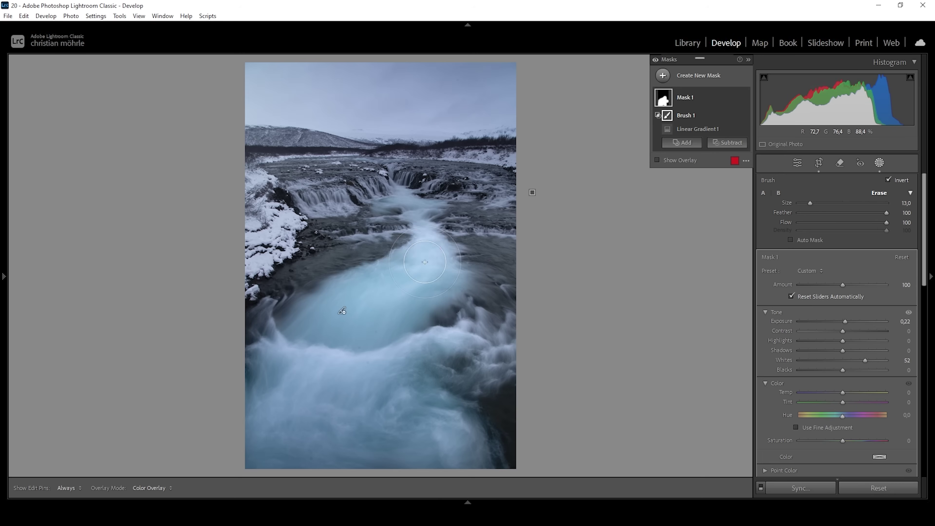
scroll(413, 235, down, 4)
key(h)
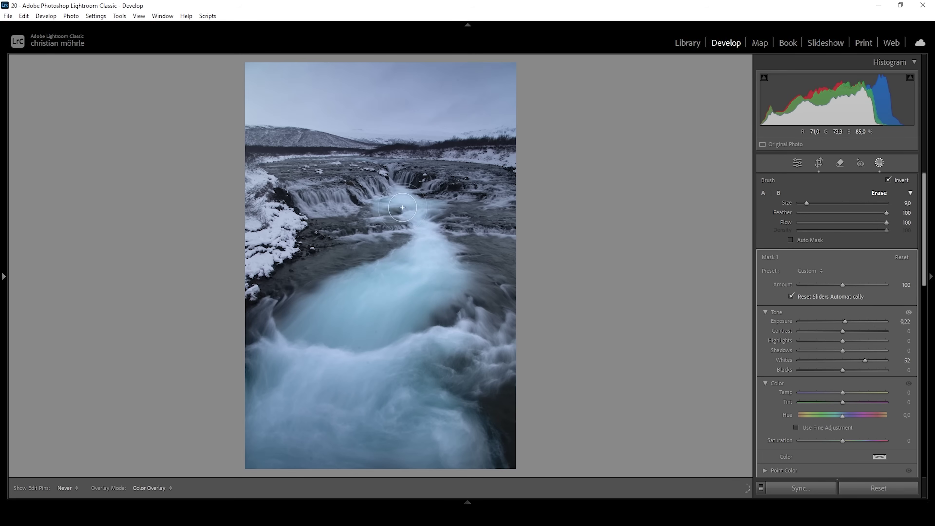
scroll(401, 206, down, 1)
key(h)
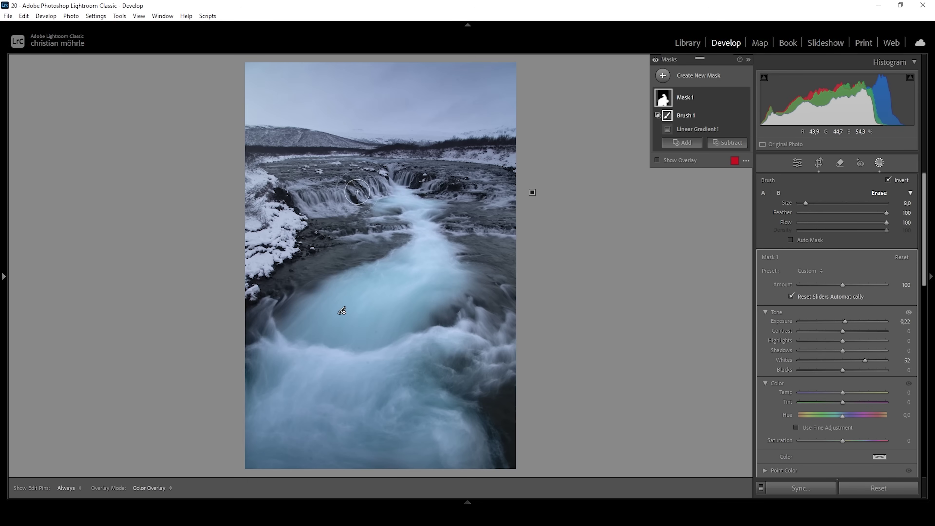
- Paint over the upper falls with a smaller brush, checking the mask while painting
key(h)
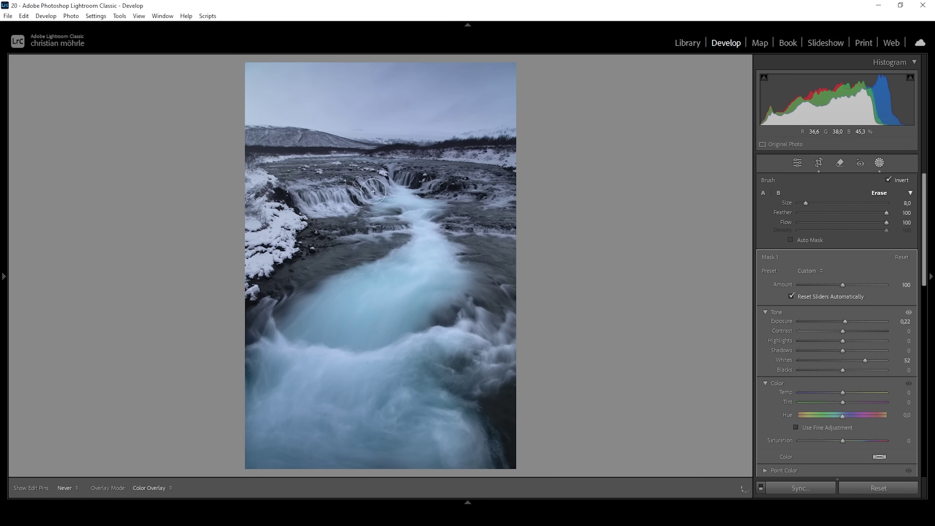
key(h)
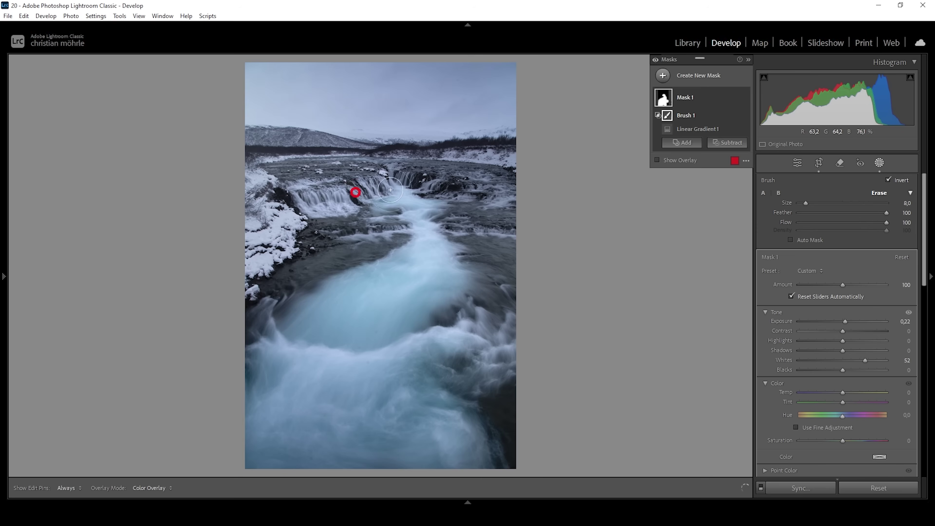
key(h)
scroll(390, 184, down, 2)
key(h)
key(h)
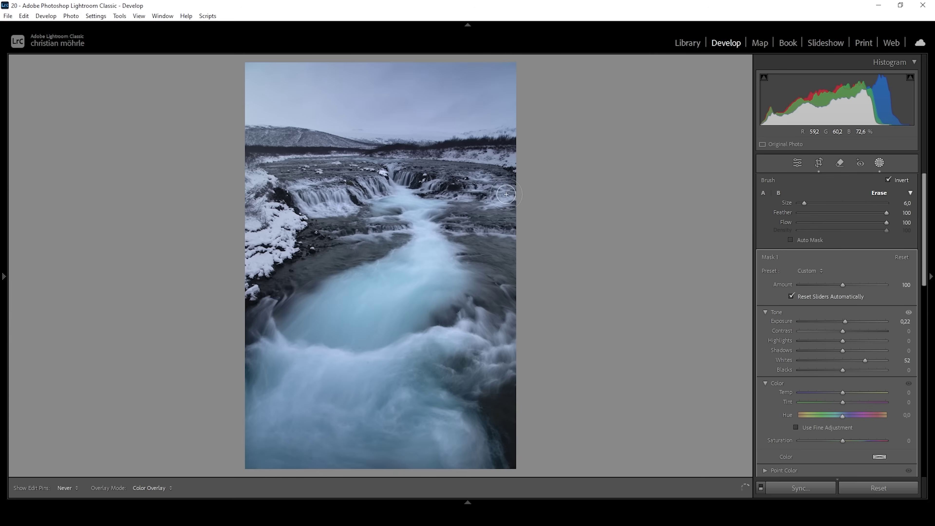
key(h)
key(h)
key(h)
key(h)
key(h)
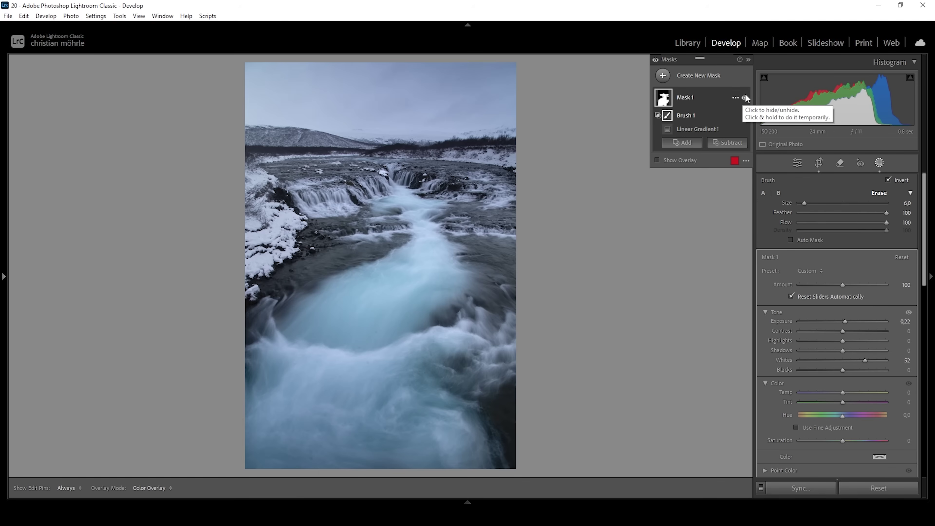
- Toggle Mask 1 off and on to compare, then start a new Brush mask
click(744, 98)
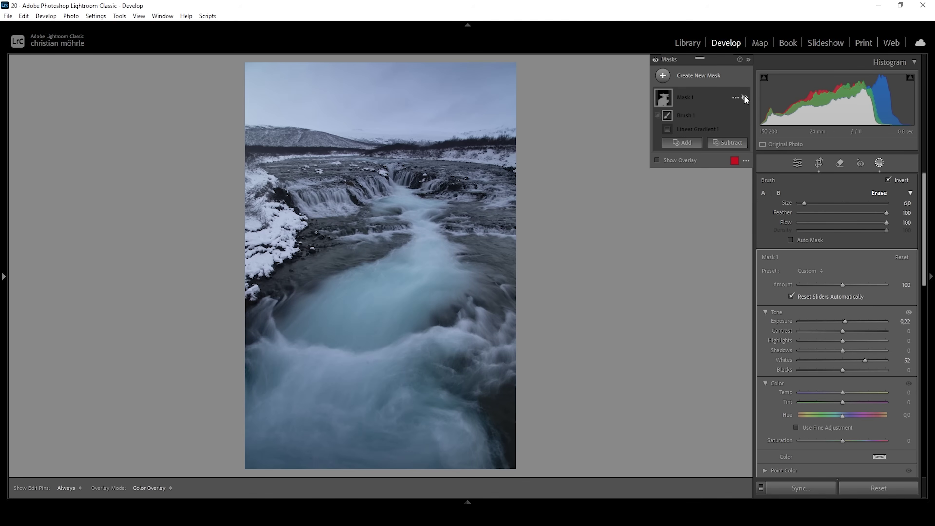
click(745, 98)
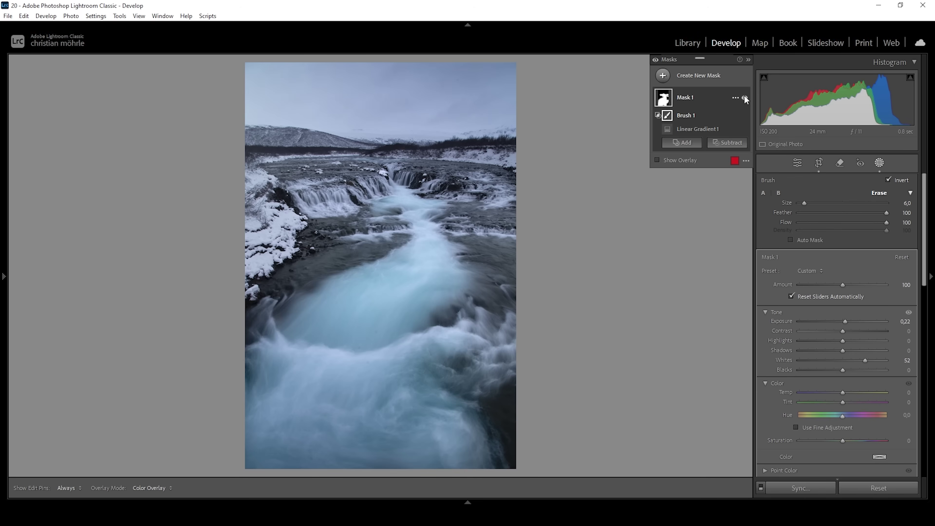
click(685, 76)
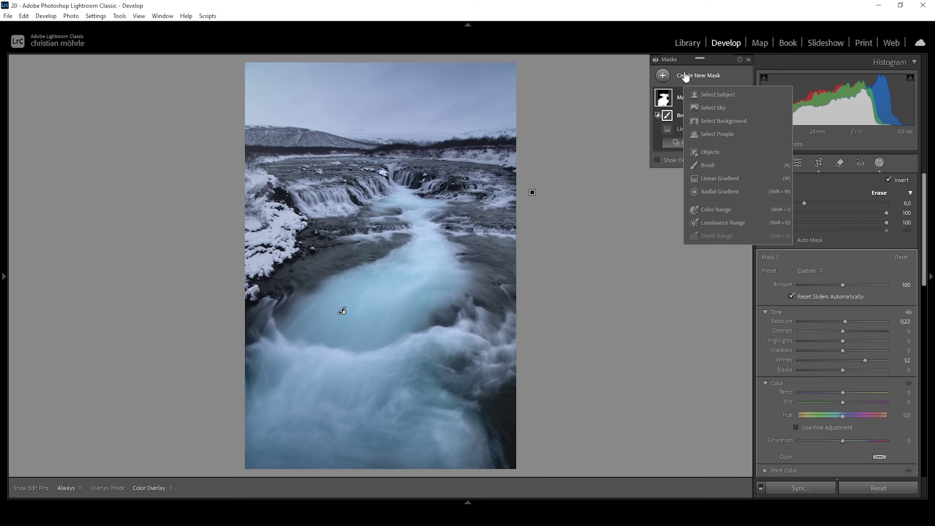
click(709, 164)
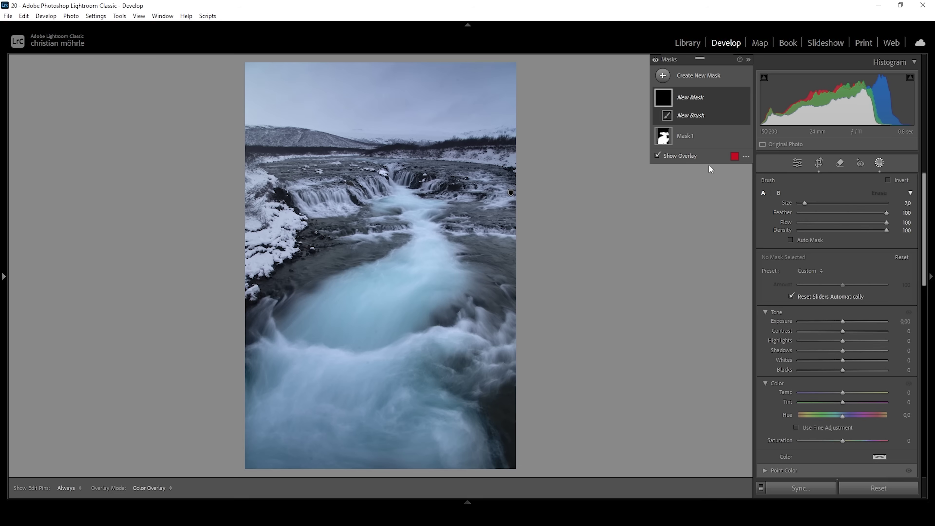
- Add a full-frame linear gradient off the left edge with Exposure -0.22, Contrast 6, Shadows -3
click(670, 84)
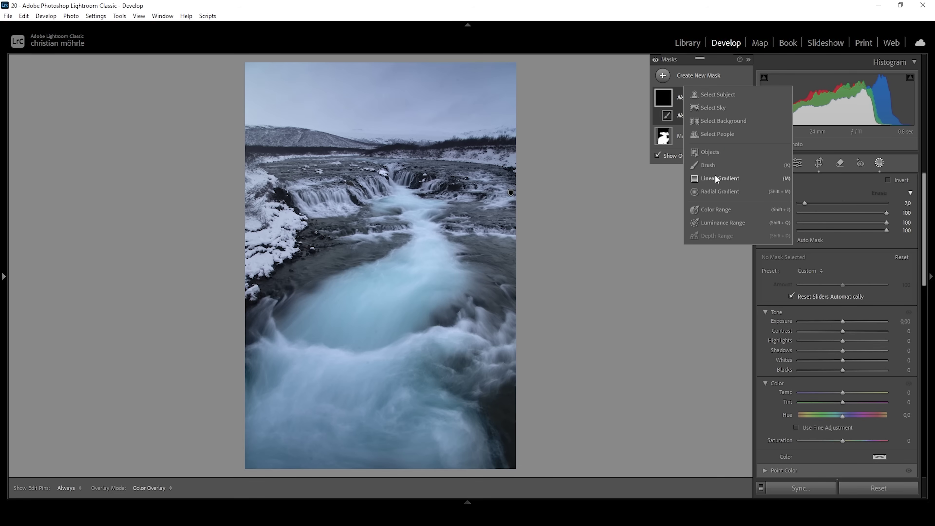
click(715, 176)
drag(209, 245, 187, 245)
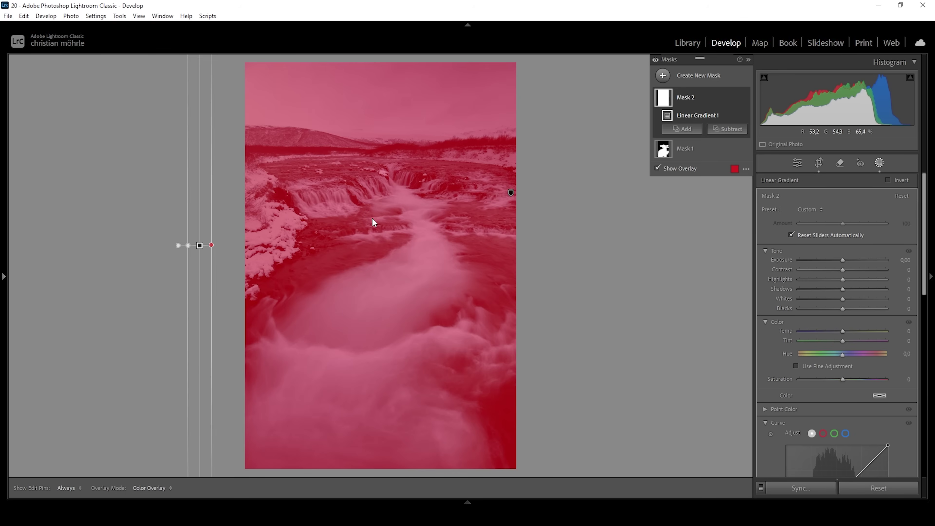
drag(843, 259, 840, 260)
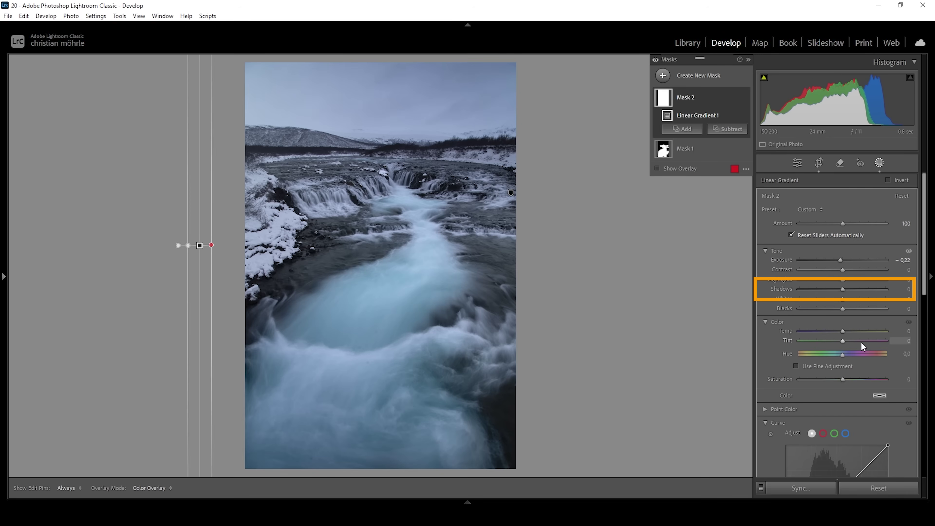
drag(842, 288, 846, 270)
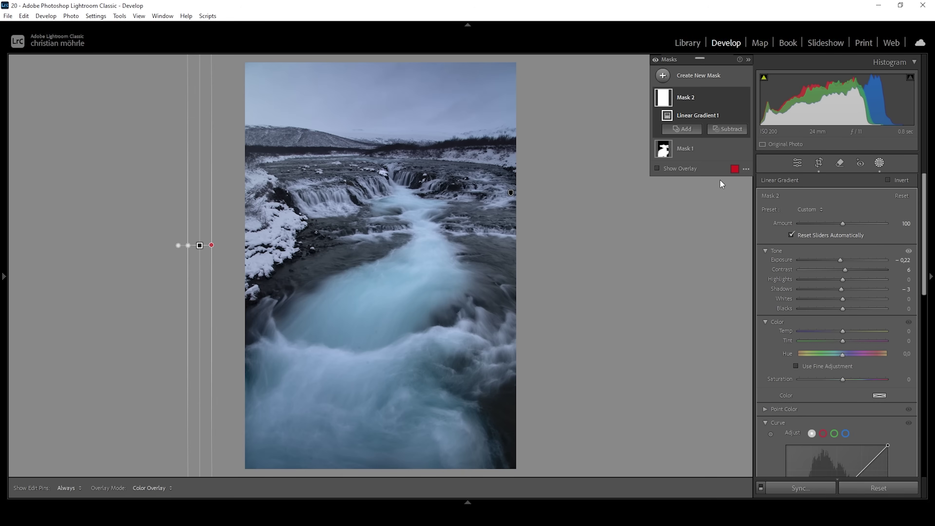
- Intersect Mask 2 with a Brush and erase the darkening from a spot and part of the river
mouse_move(714, 93)
click(734, 97)
mouse_move(791, 143)
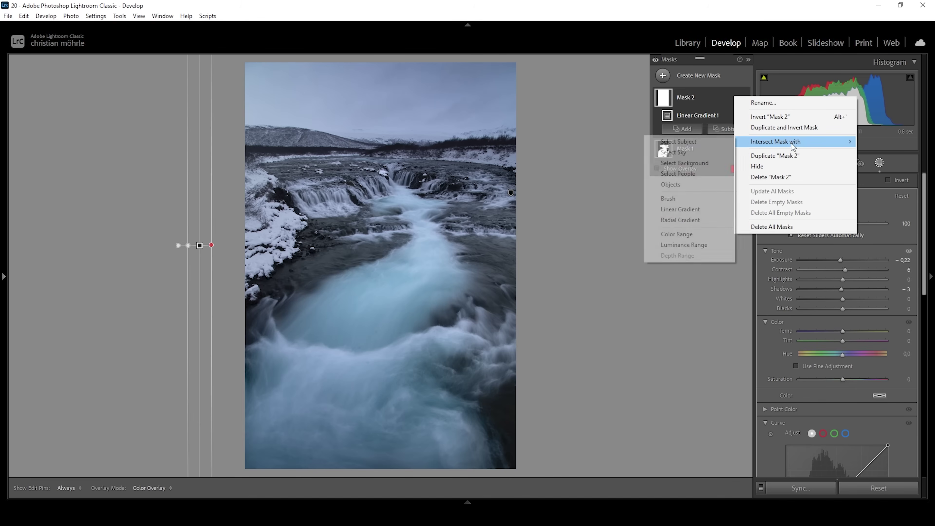
click(678, 202)
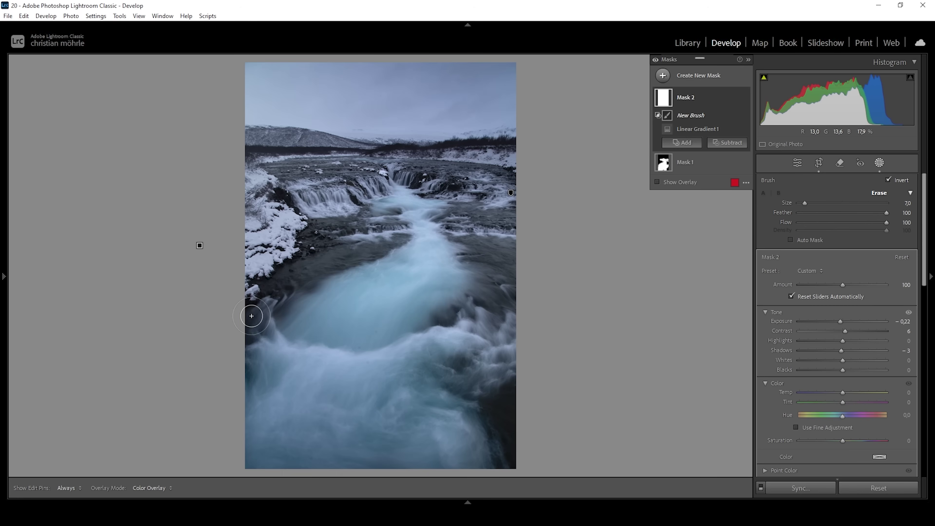
key(h)
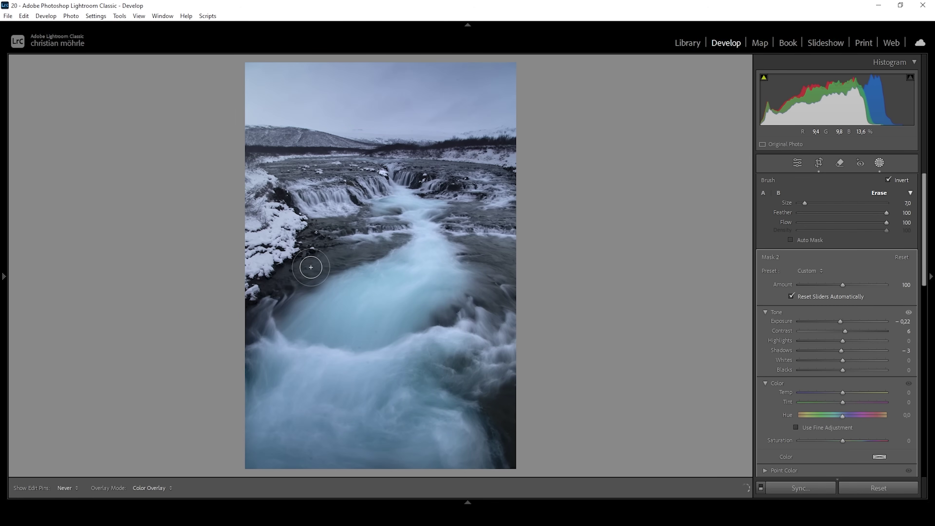
click(367, 235)
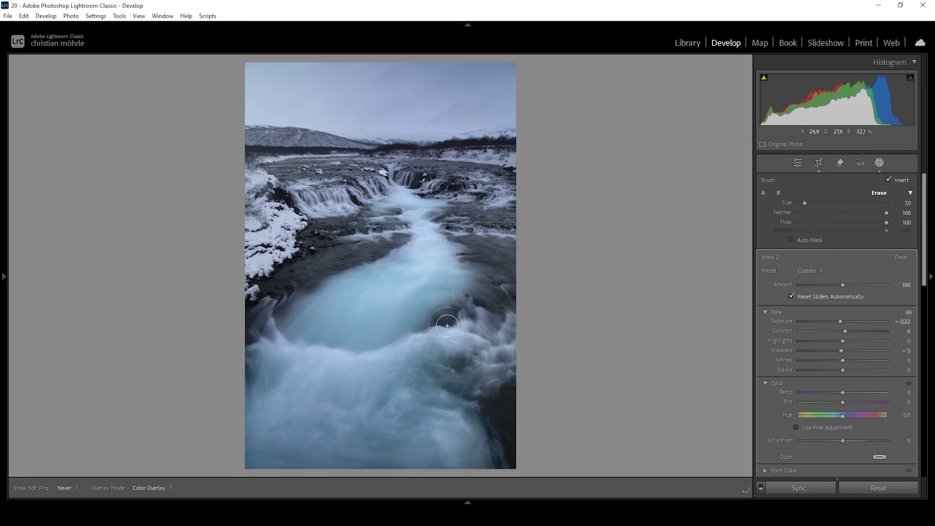
drag(478, 302, 519, 278)
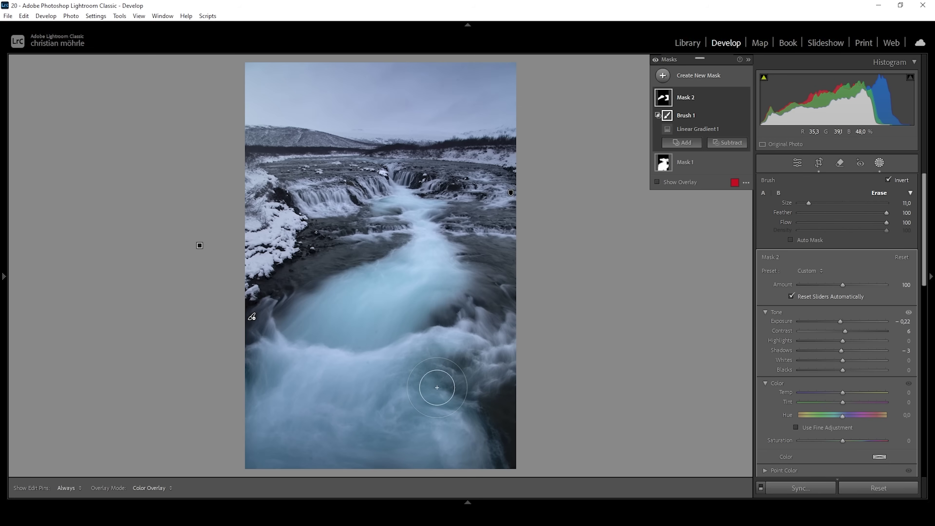
- Erase Mask 2's darkening along the photo's bottom and top edges, then shrink the brush
scroll(233, 411, up, 3)
key(h)
mouse_move(261, 452)
mouse_down()
mouse_move(447, 463)
mouse_move(488, 457)
mouse_move(495, 431)
mouse_up()
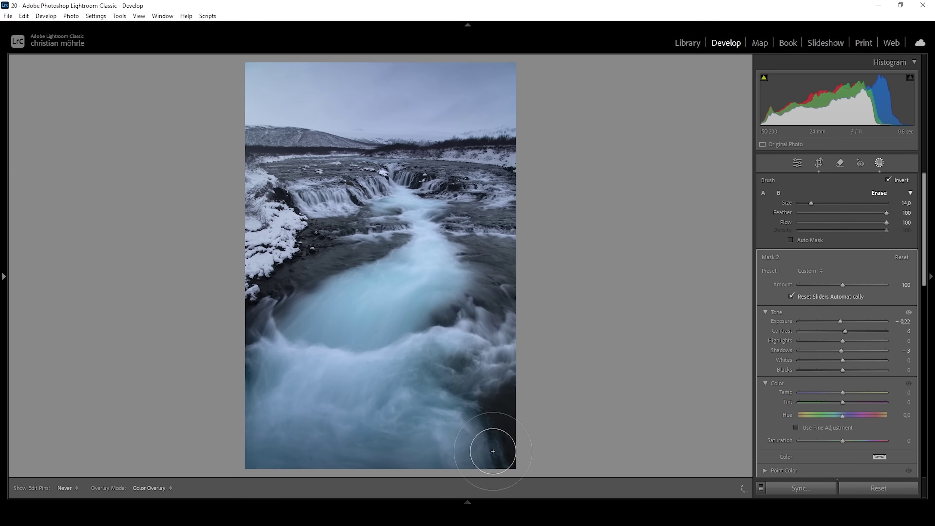
key(h)
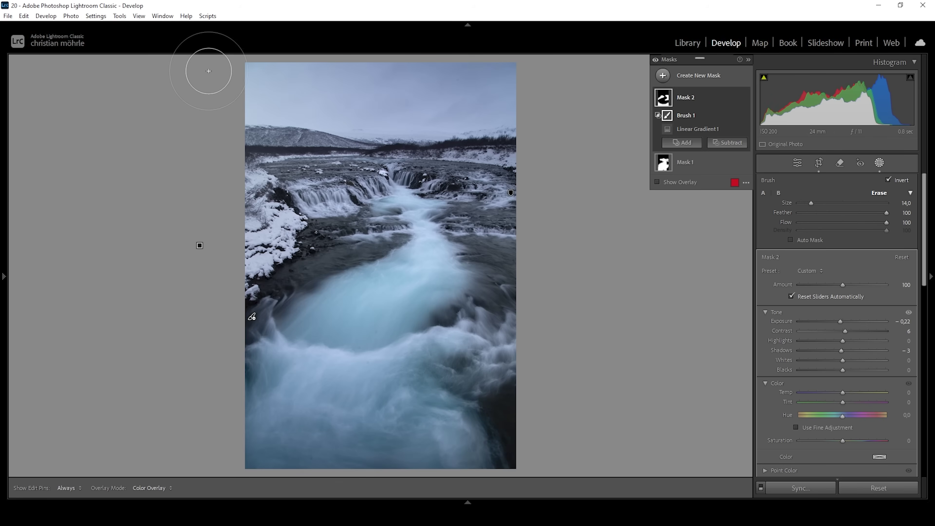
key(h)
mouse_move(320, 56)
mouse_down()
mouse_move(309, 54)
mouse_move(491, 79)
mouse_move(533, 71)
mouse_move(382, 62)
mouse_move(209, 79)
mouse_up()
key(h)
scroll(291, 173, down, 5)
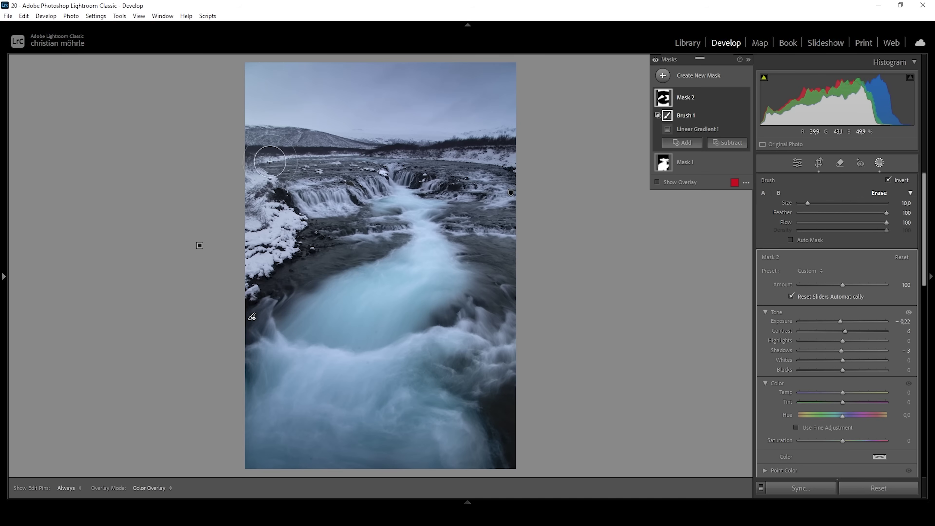
key(h)
key(h)
scroll(283, 154, down, 1)
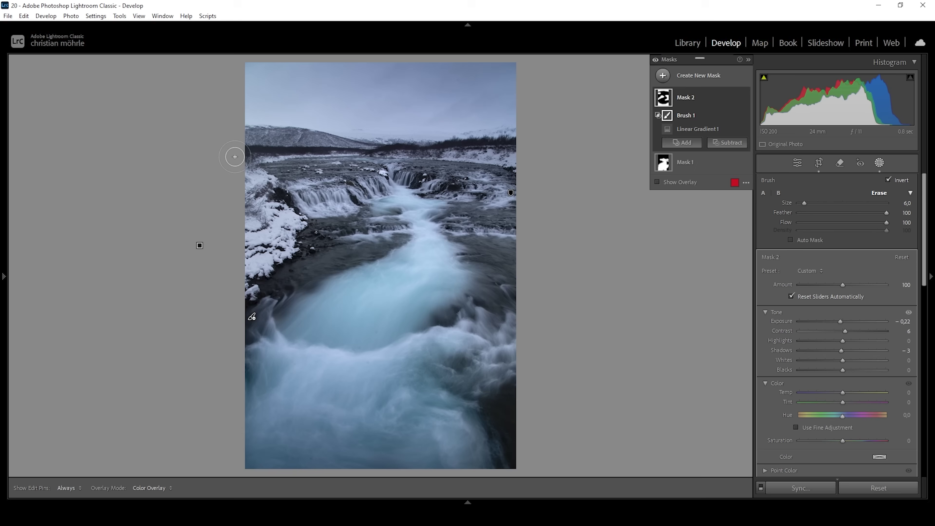
key(h)
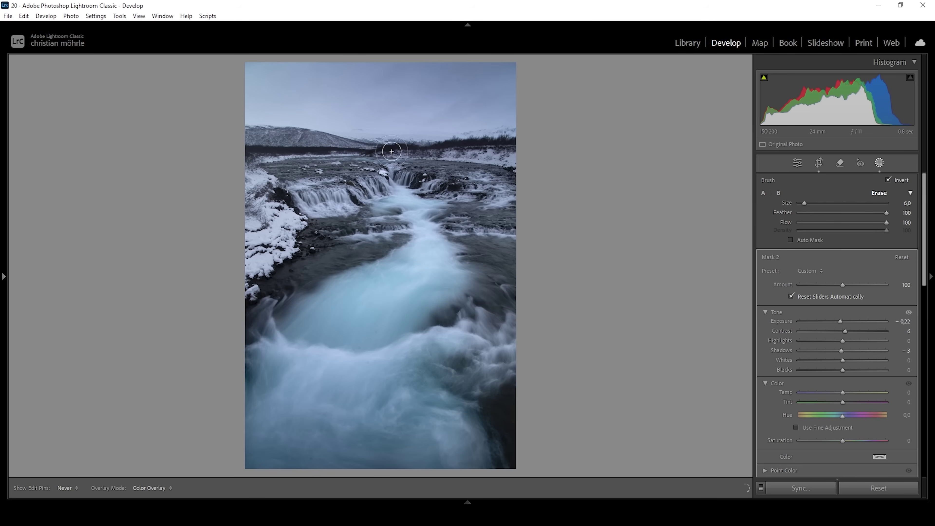
key(h)
key(h)
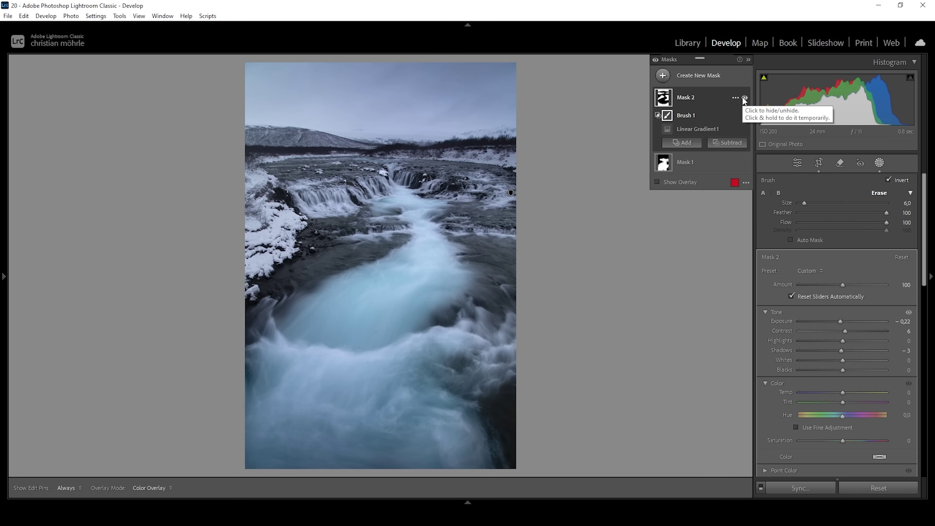
click(744, 98)
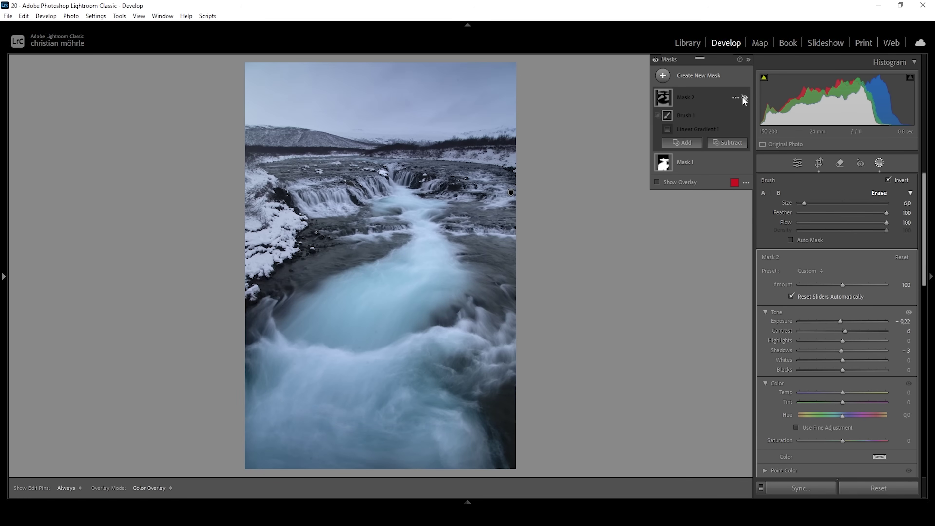
click(743, 97)
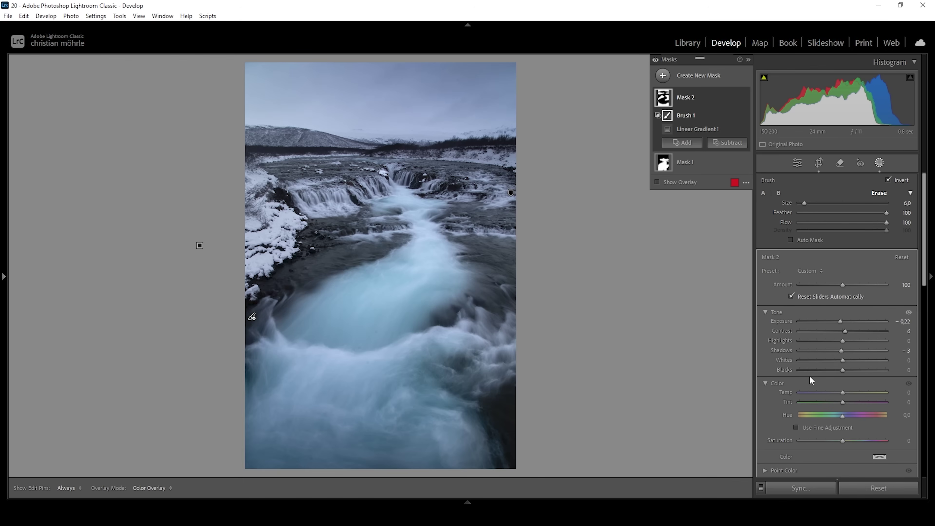
- Start a new Brush mask with the overlay off, Texture 19 and Clarity 70
click(663, 76)
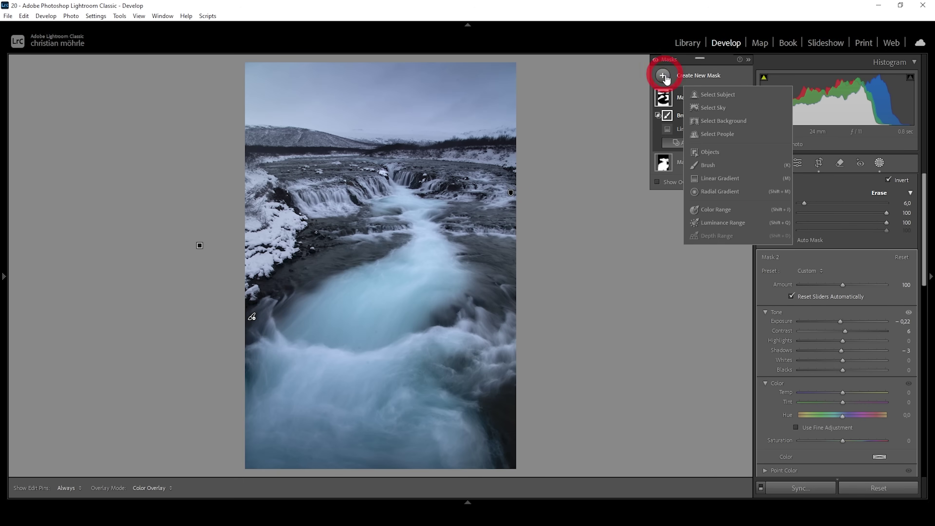
click(719, 168)
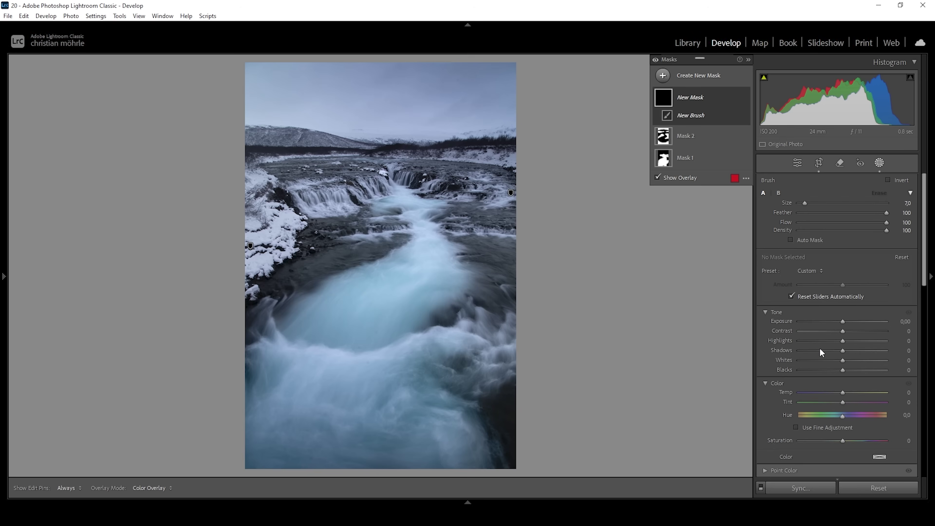
scroll(829, 341, down, 3)
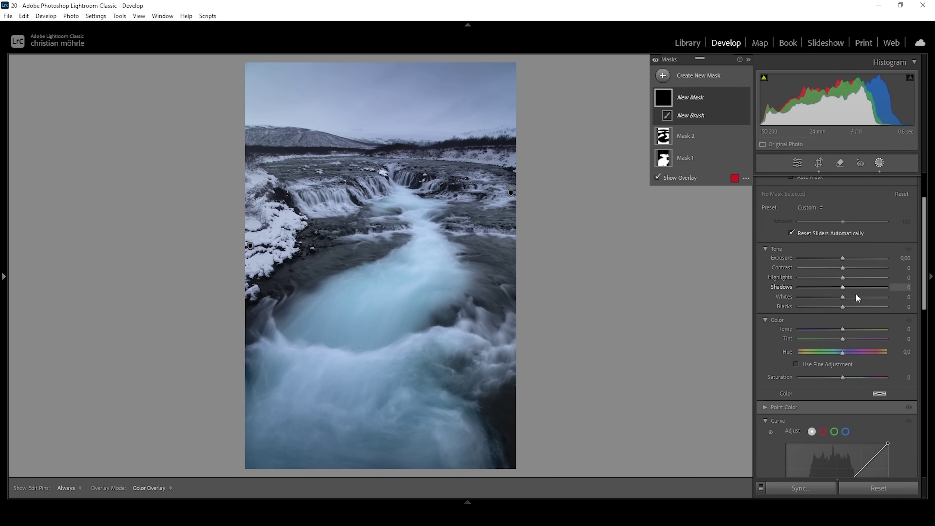
scroll(850, 305, down, 9)
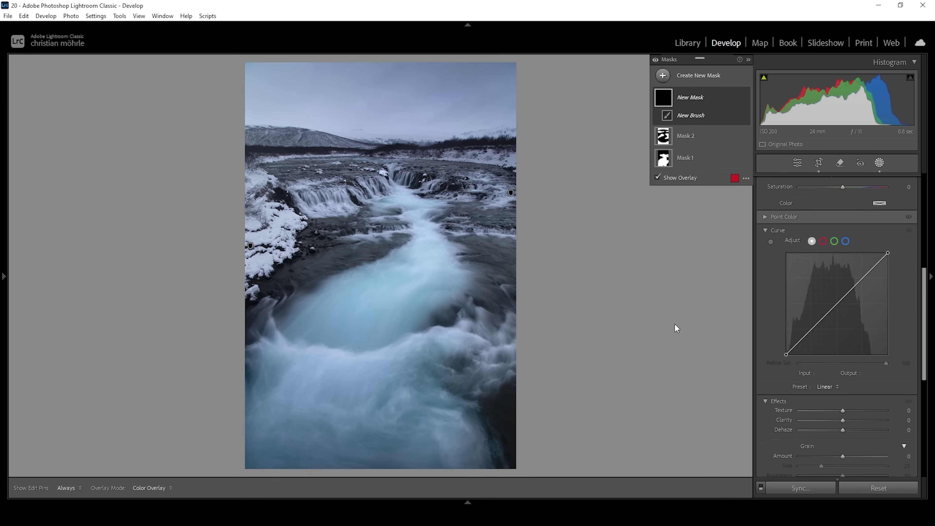
scroll(849, 383, down, 3)
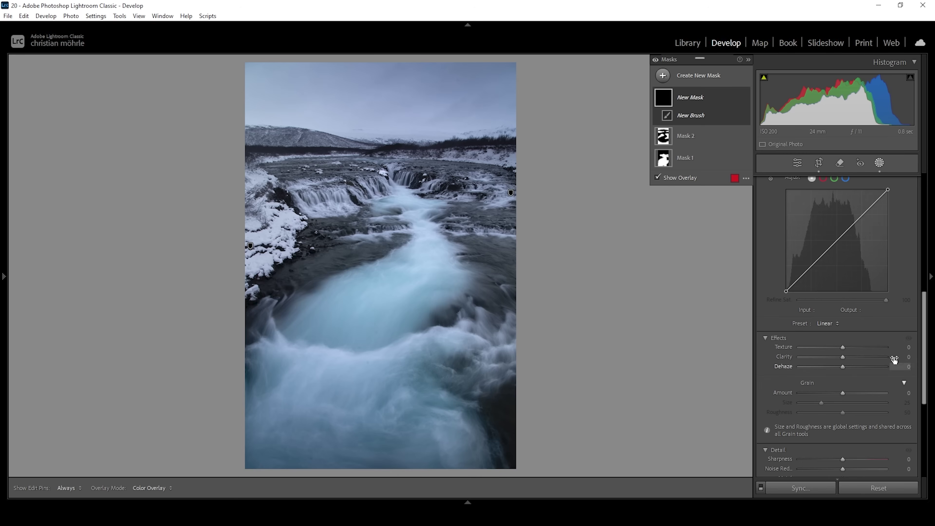
key(o)
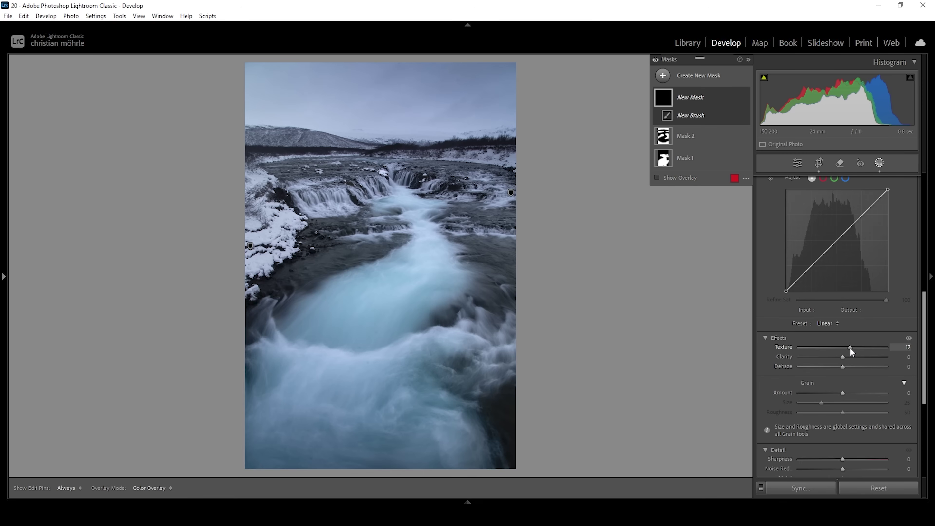
drag(850, 347, 851, 348)
drag(873, 356, 872, 357)
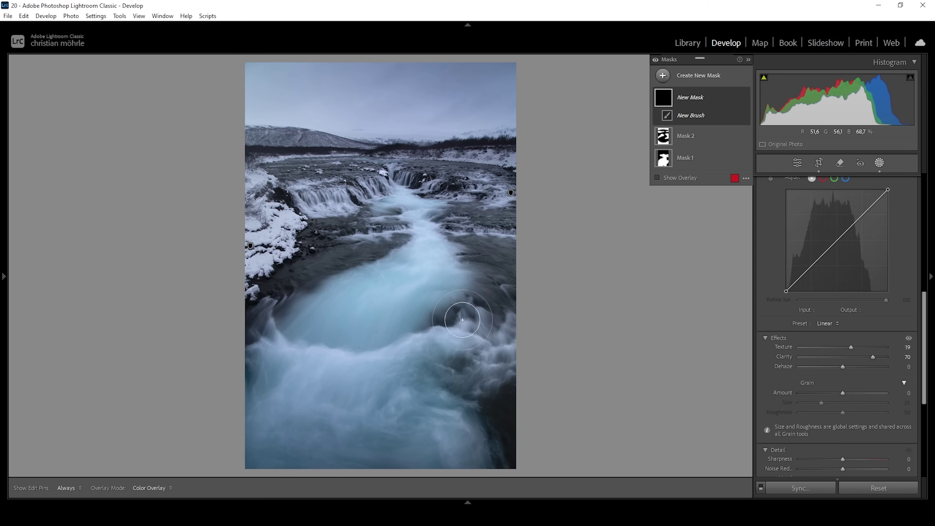
- Paint the detail mask over the lower and central river
key(h)
mouse_move(319, 319)
mouse_down()
mouse_move(290, 342)
mouse_move(332, 320)
mouse_move(358, 329)
mouse_move(355, 321)
mouse_move(395, 337)
mouse_move(401, 366)
mouse_move(462, 352)
mouse_move(349, 401)
mouse_move(293, 401)
mouse_up()
mouse_move(372, 305)
mouse_down()
mouse_move(401, 277)
mouse_move(390, 279)
mouse_move(429, 276)
mouse_move(419, 215)
mouse_move(371, 199)
mouse_move(381, 189)
mouse_move(316, 204)
mouse_move(452, 178)
mouse_move(409, 190)
mouse_move(400, 175)
mouse_move(391, 181)
mouse_move(497, 197)
mouse_move(482, 199)
mouse_move(506, 216)
mouse_up()
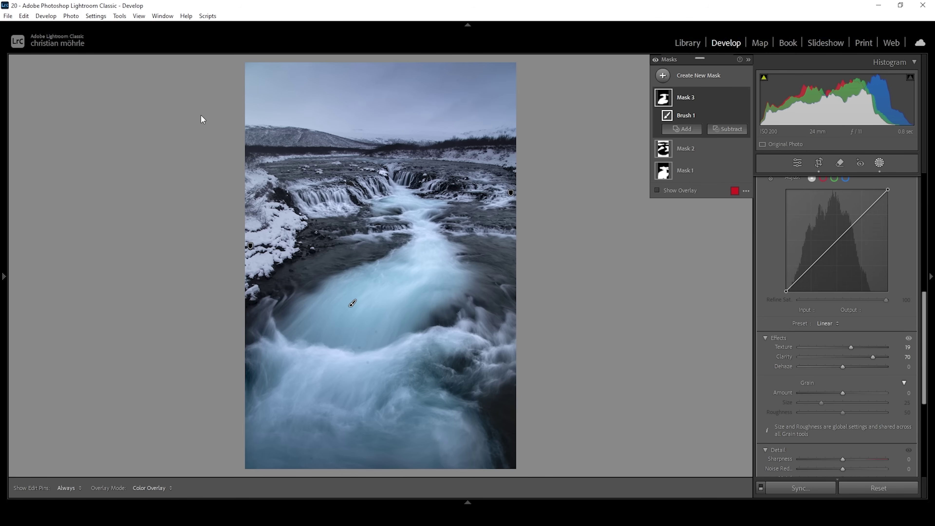
click(663, 75)
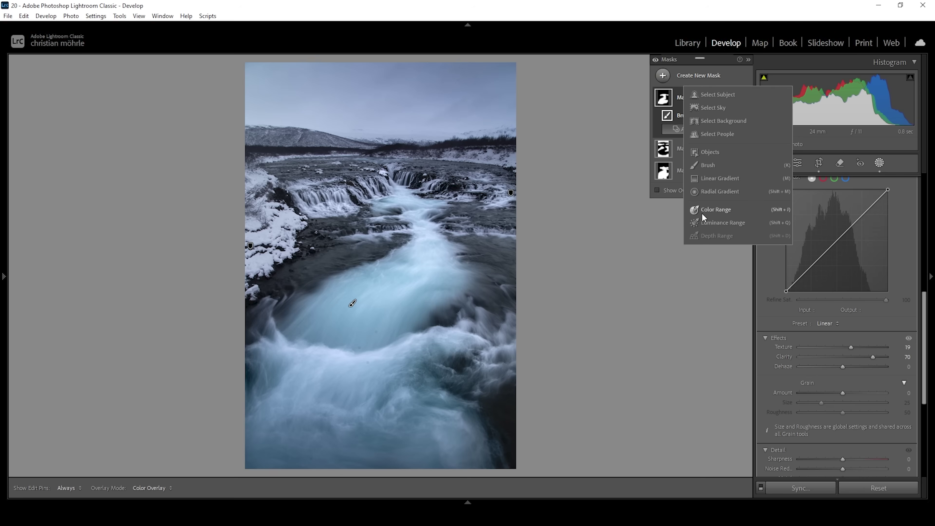
- Draw a sky gradient from the top edge to the horizon with Exposure −1.26 and Contrast 10
click(713, 178)
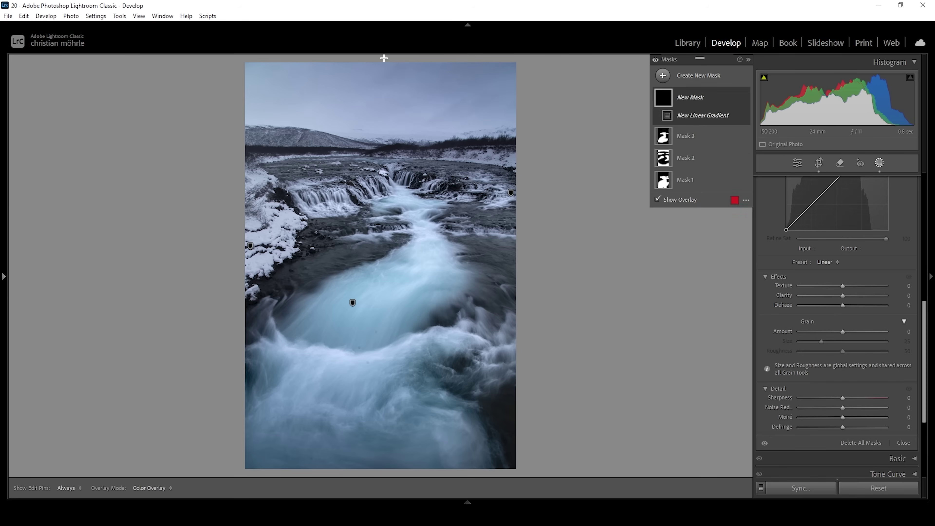
drag(383, 59, 383, 171)
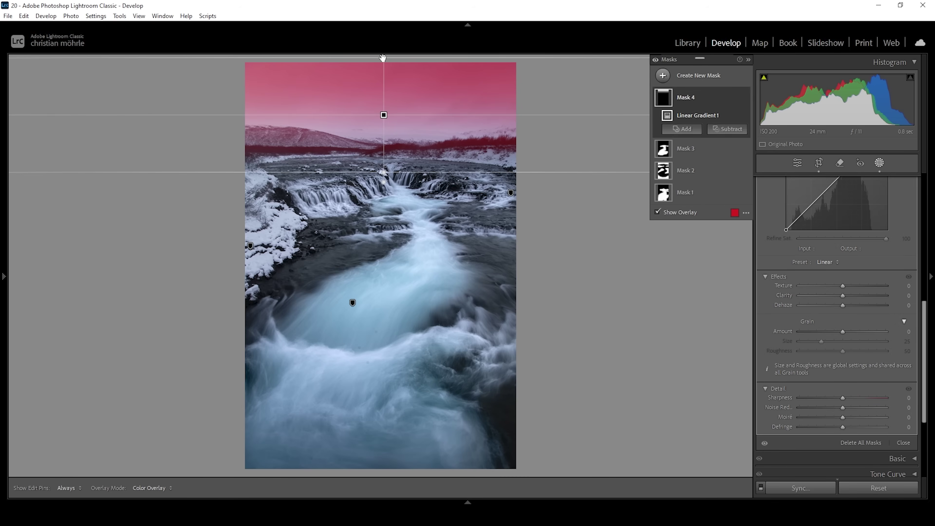
drag(383, 42, 387, 147)
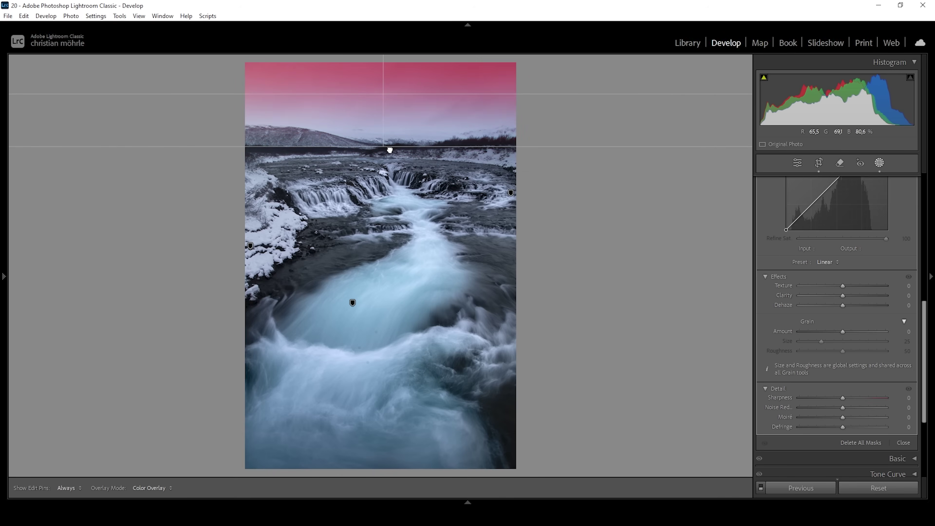
drag(843, 245, 828, 245)
mouse_move(383, 94)
mouse_down()
mouse_move(385, 81)
mouse_move(392, 87)
mouse_up()
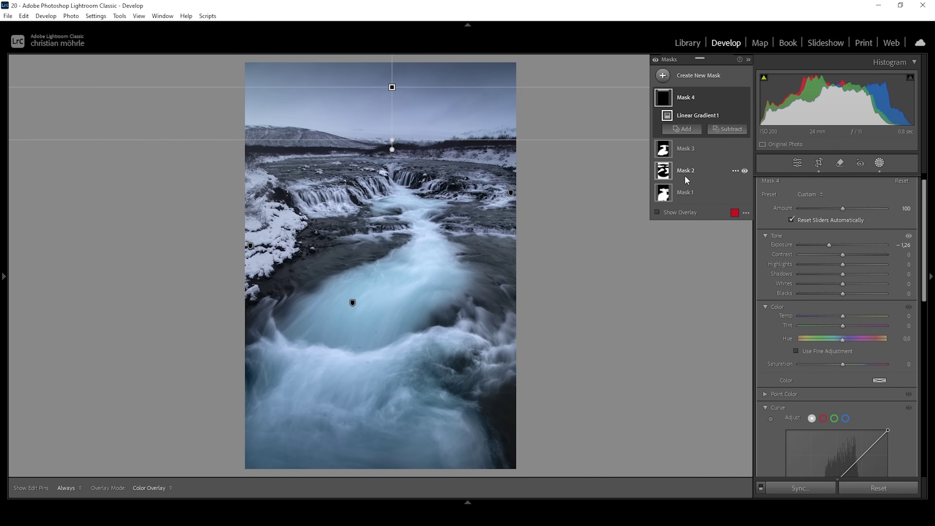
drag(843, 255, 846, 258)
- Draw a wide radial ellipse over the horizon at Exposure 0.40, then deselect the mask
click(667, 79)
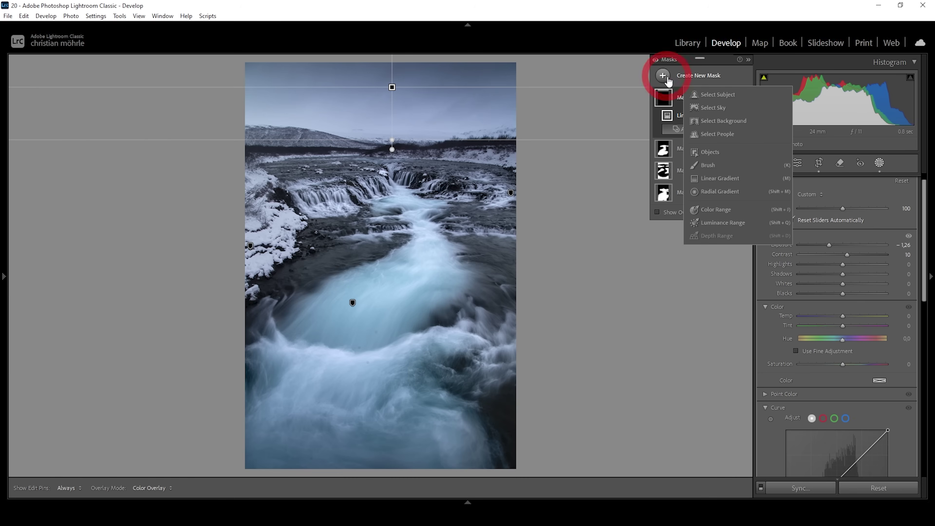
click(714, 192)
drag(381, 141, 513, 182)
drag(381, 141, 385, 137)
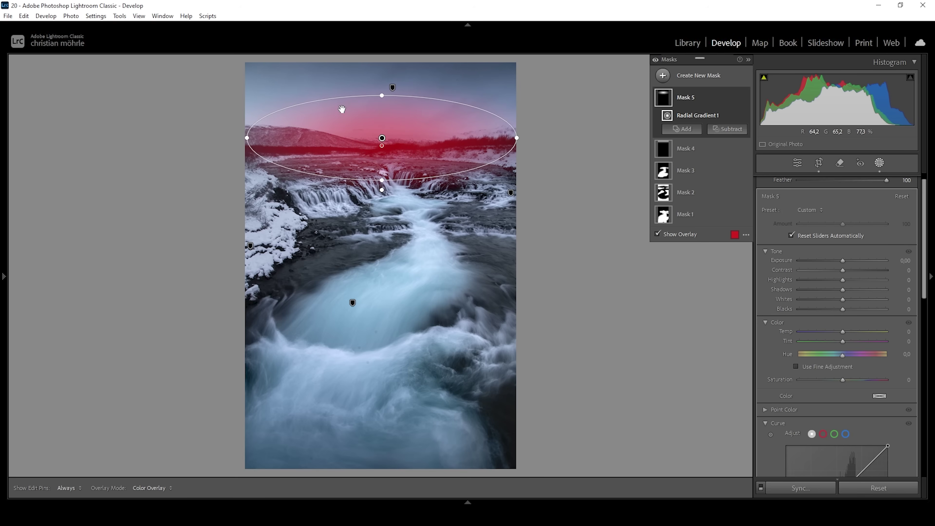
drag(843, 261, 847, 260)
click(793, 164)
click(879, 163)
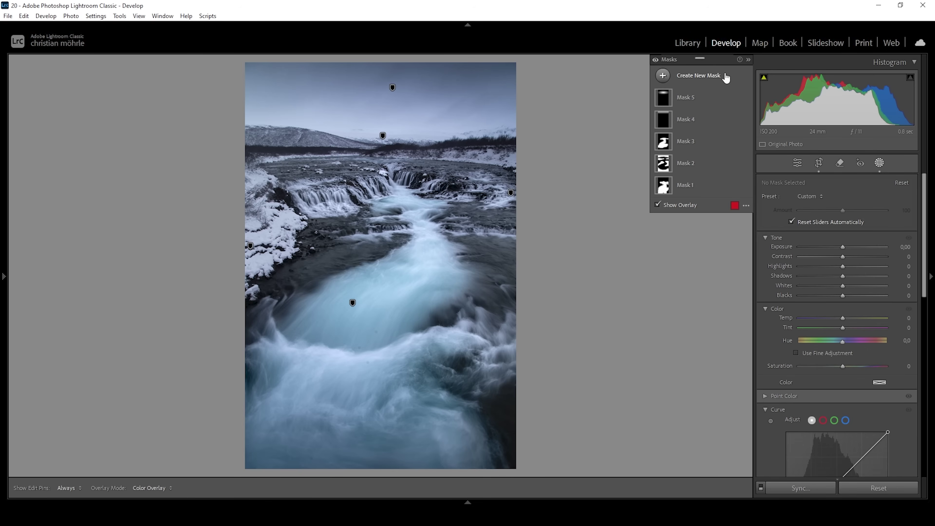
click(655, 59)
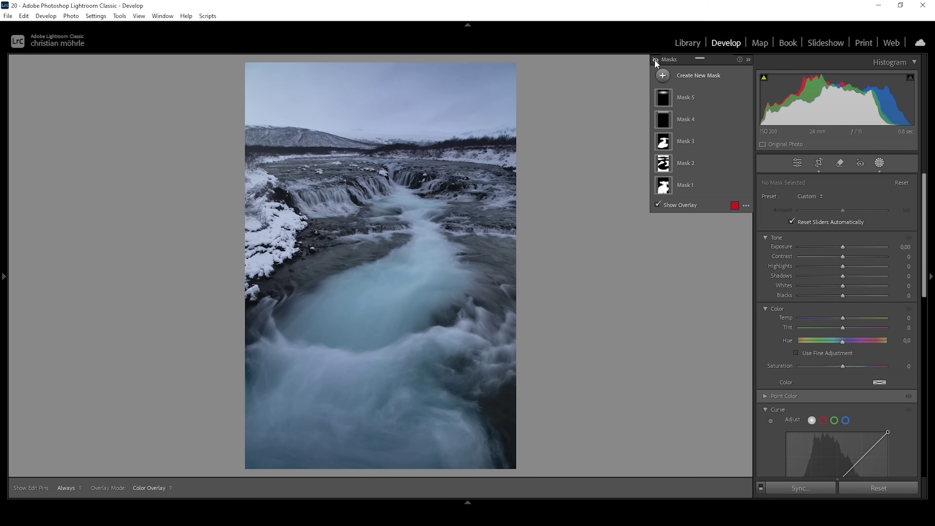
click(655, 60)
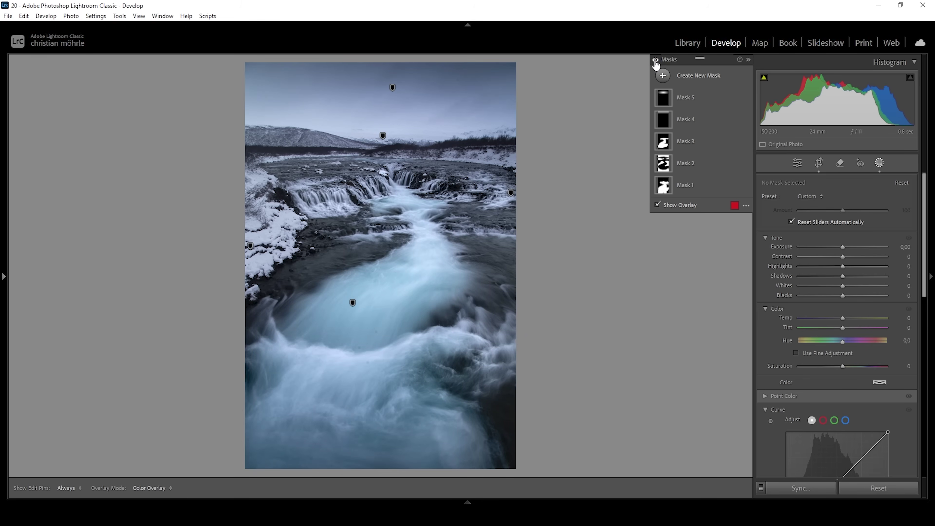
- Back in the Basic panel, apply the Adobe Standard profile and raise Blacks to +7
click(799, 162)
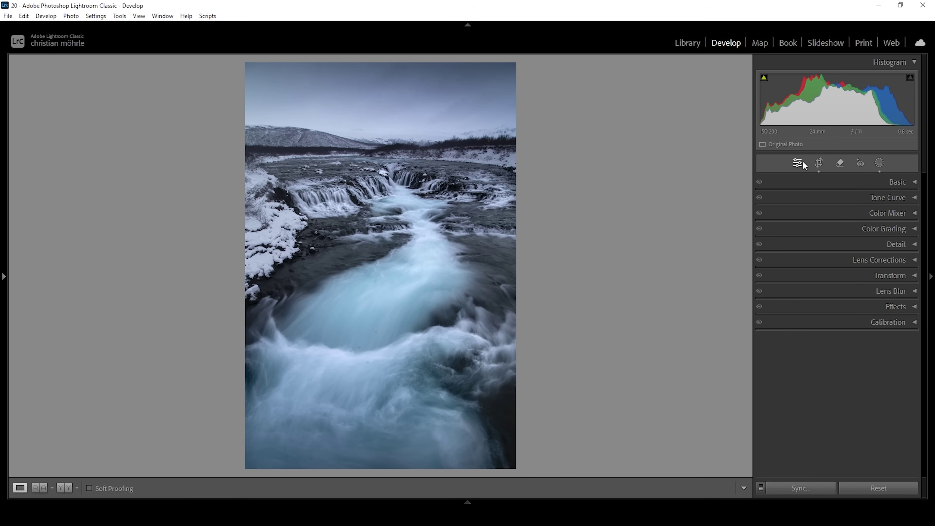
click(899, 182)
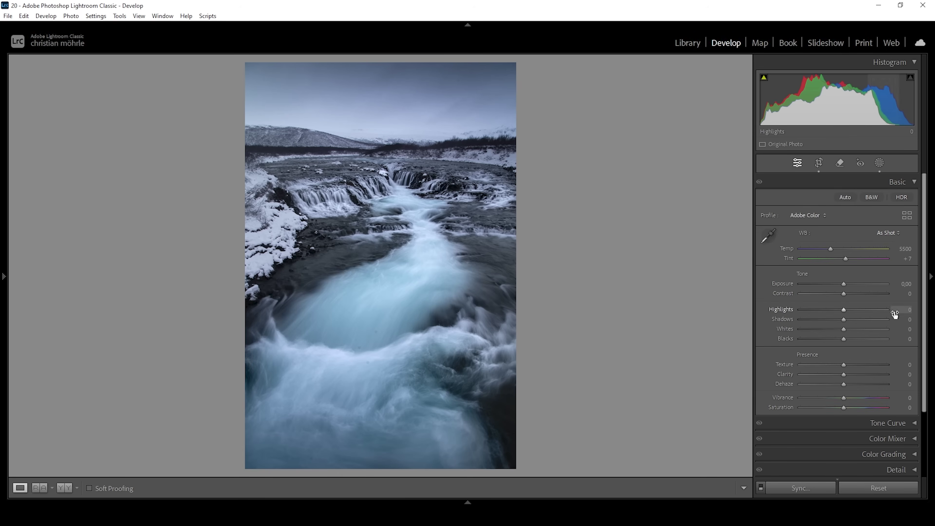
click(810, 215)
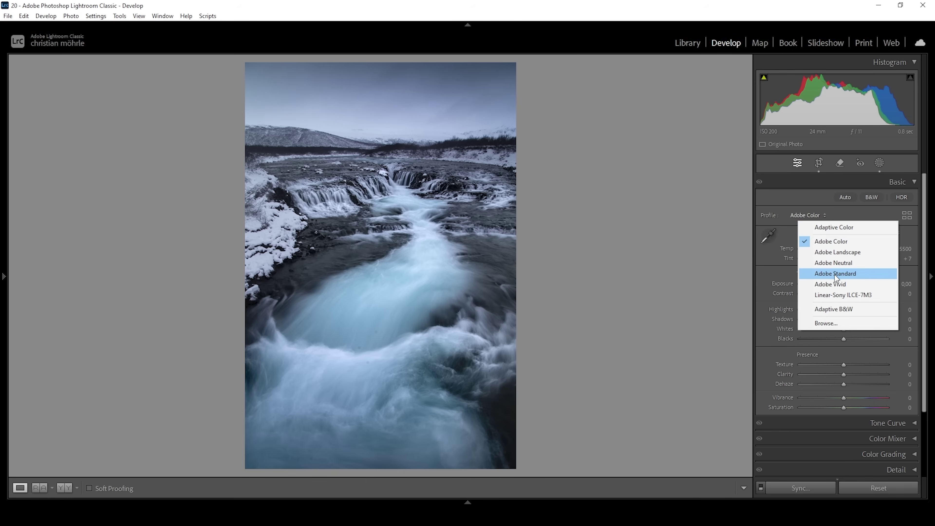
click(835, 275)
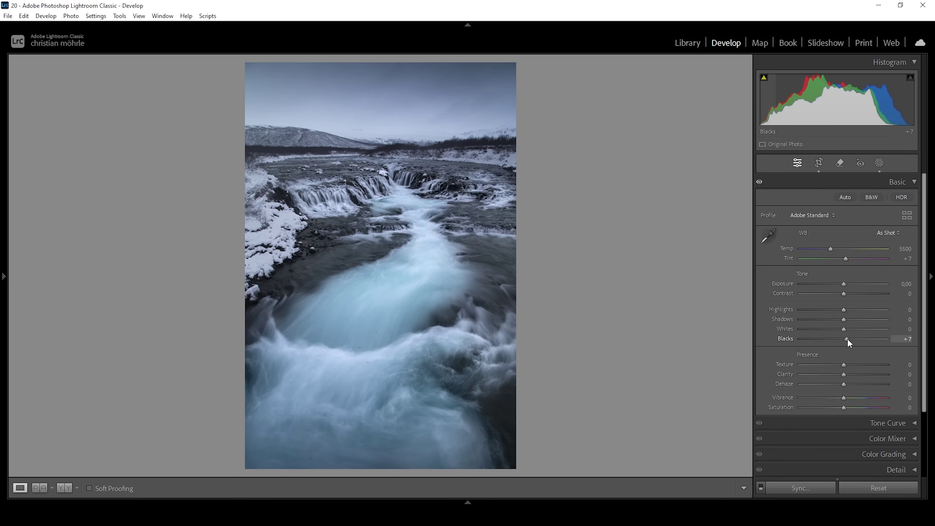
alt+click(848, 339)
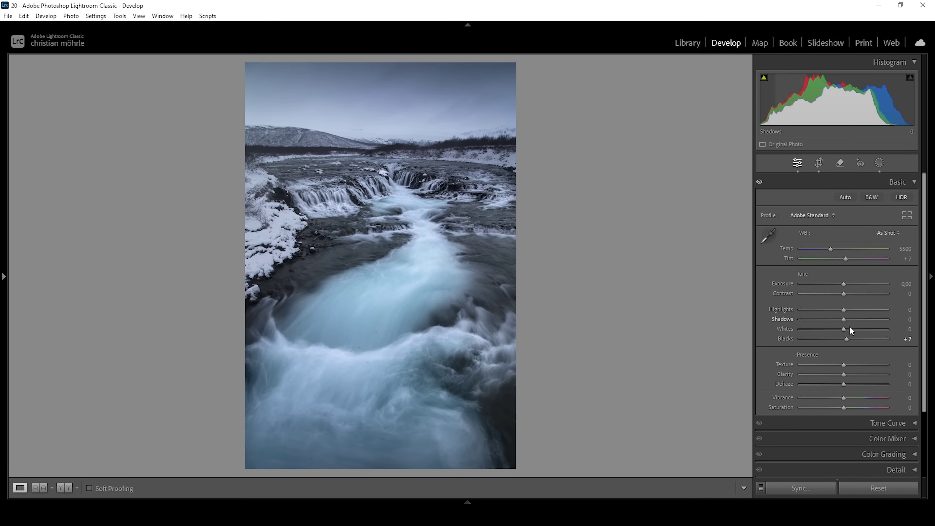
- Raise Whites to +10 and warm the white balance Temp to 6551
drag(844, 330, 850, 330)
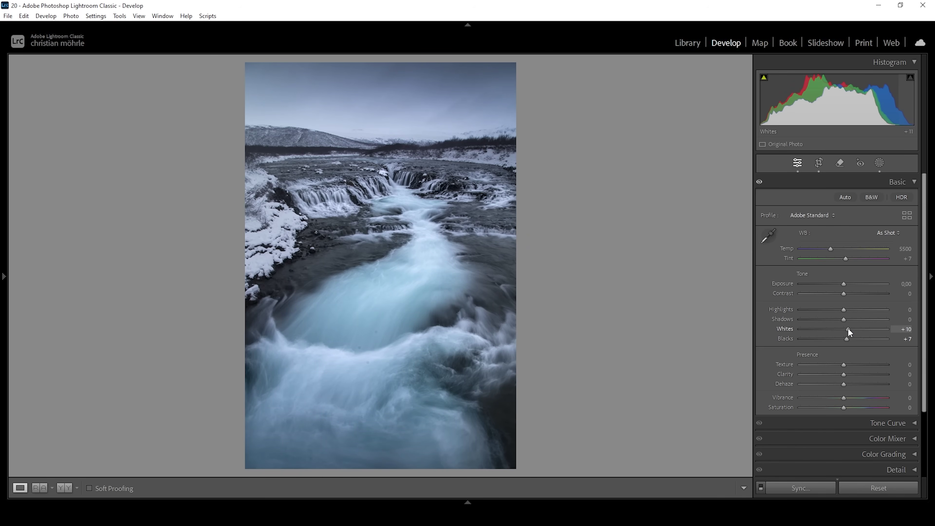
drag(848, 330, 847, 328)
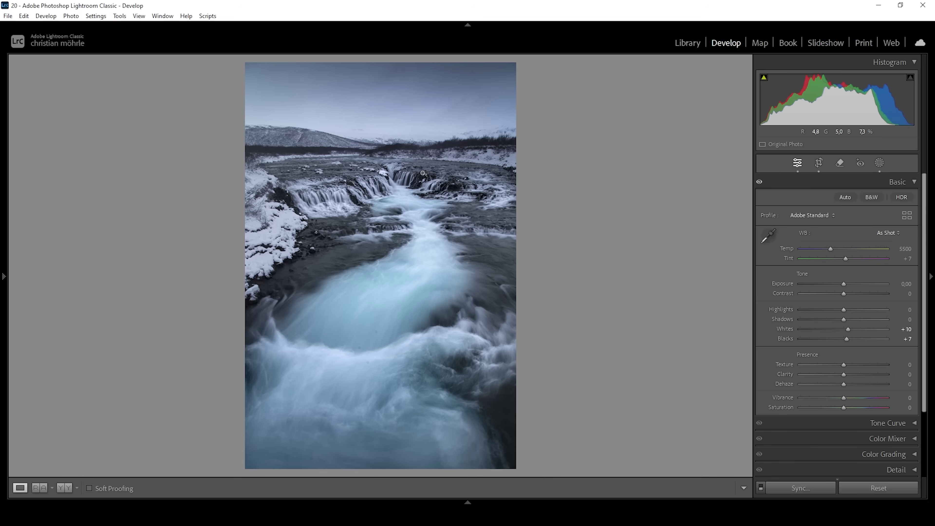
drag(831, 250, 833, 250)
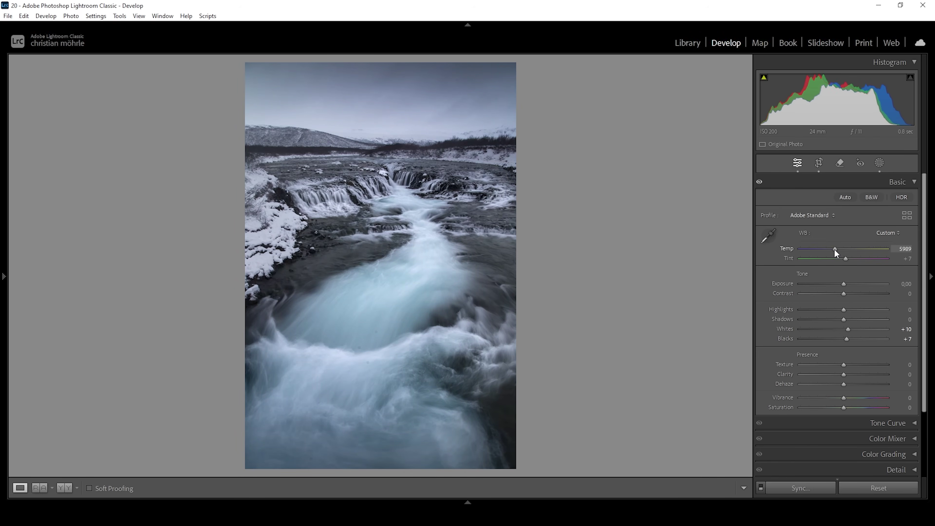
drag(835, 249, 840, 248)
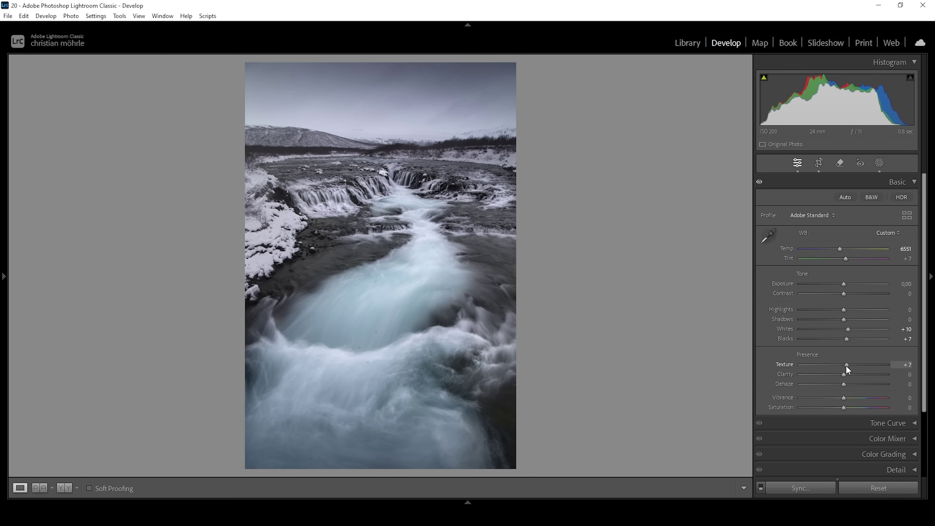
- Add Texture and Clarity of +7 and set Vibrance to +35
click(846, 373)
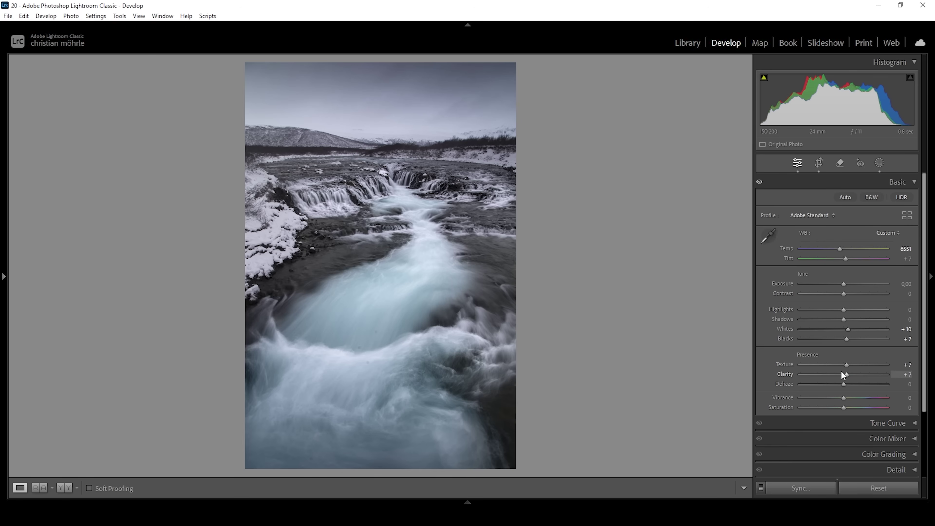
drag(847, 398, 862, 396)
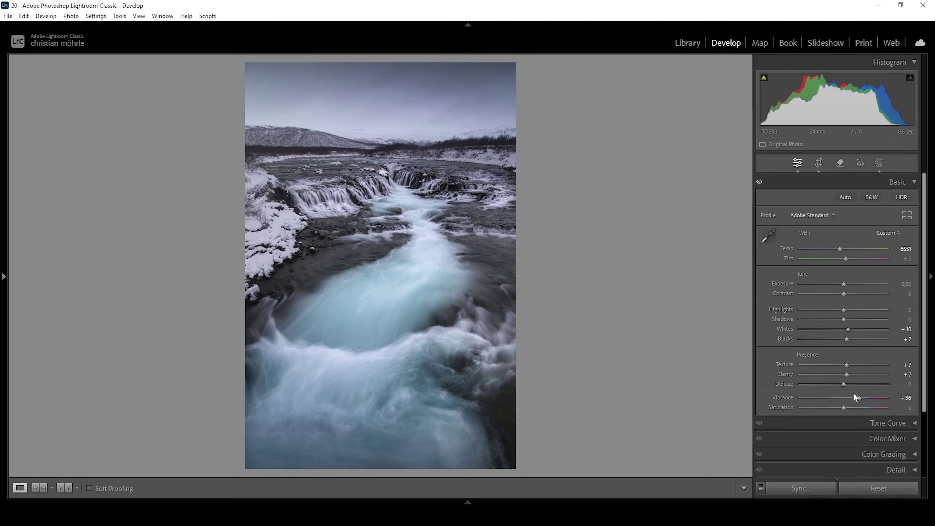
drag(859, 393, 857, 392)
- In the Color Mixer's Hue tab, shift the Purple hue to -100
click(907, 182)
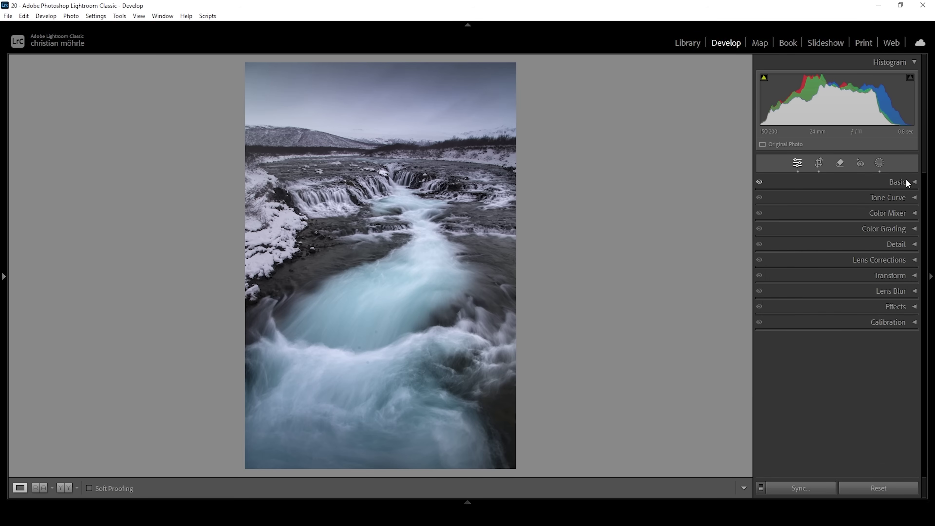
click(864, 213)
click(793, 258)
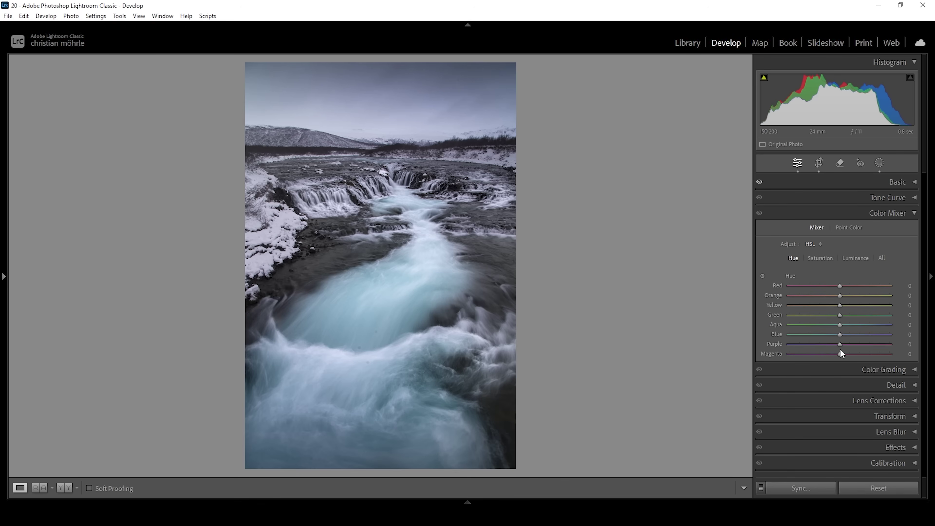
drag(840, 344, 707, 343)
- On the Saturation tab, raise Aqua saturation to +48 and Blue saturation to +12
click(819, 259)
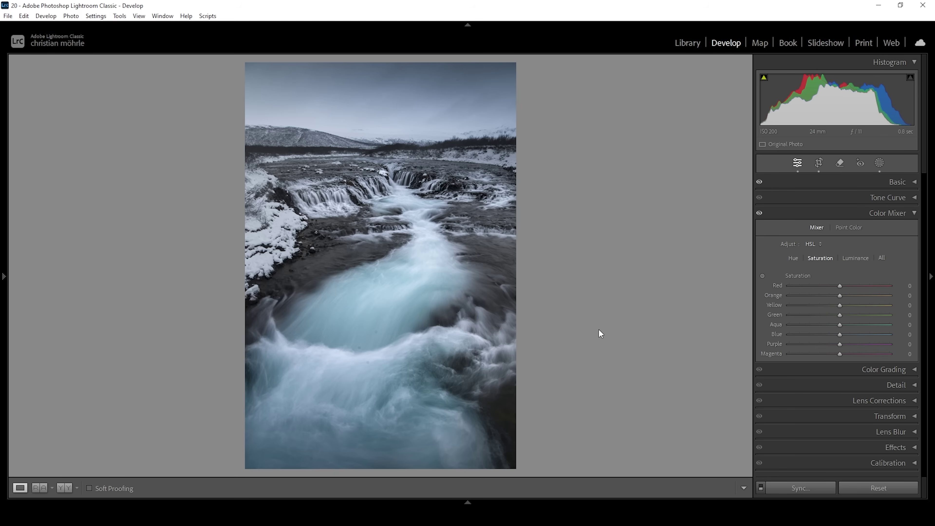
drag(843, 325, 867, 326)
drag(840, 337, 846, 337)
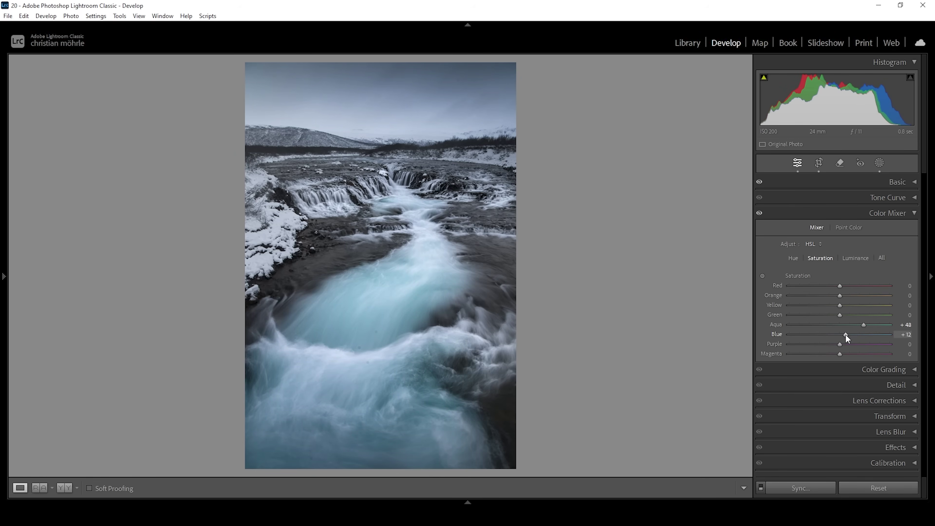
click(892, 213)
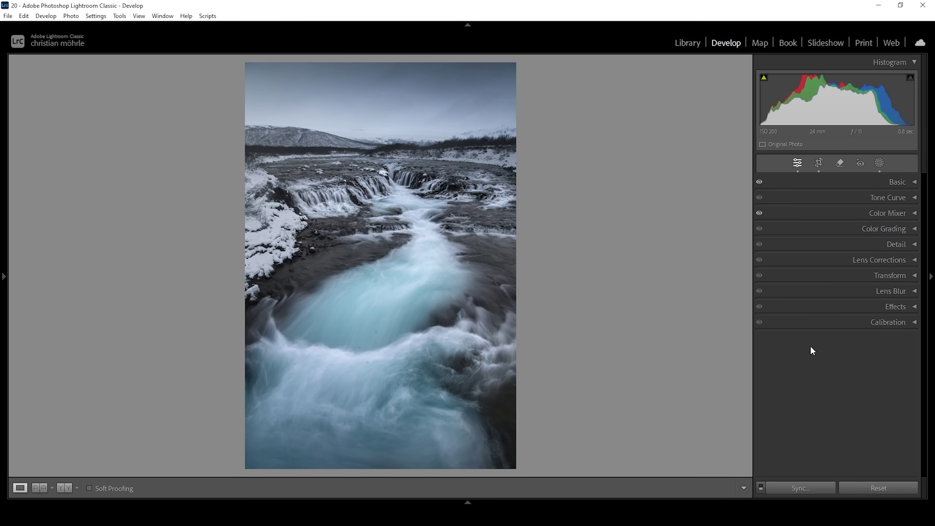
- In the Calibration panel, give the Blue Primary a -9 hue and +13 saturation
click(854, 322)
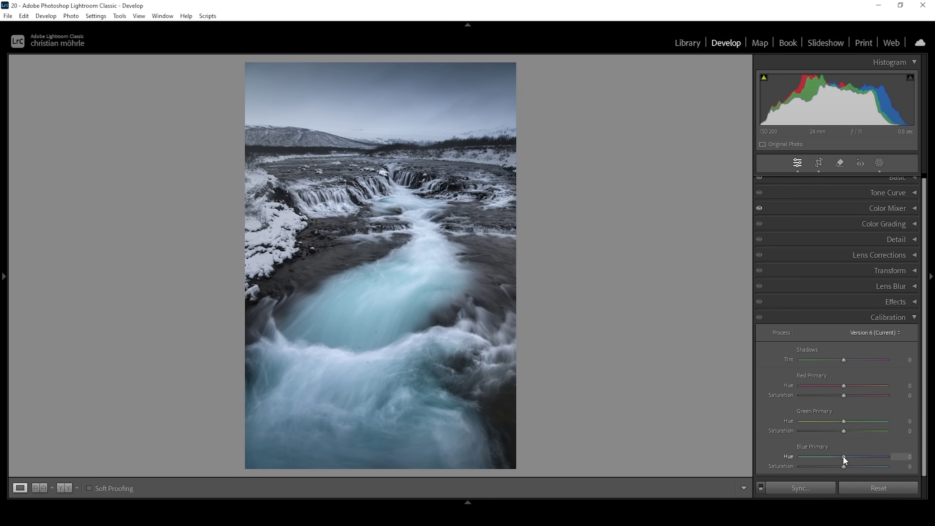
drag(843, 456, 840, 456)
mouse_move(846, 467)
mouse_down()
mouse_move(863, 466)
mouse_move(854, 467)
mouse_up()
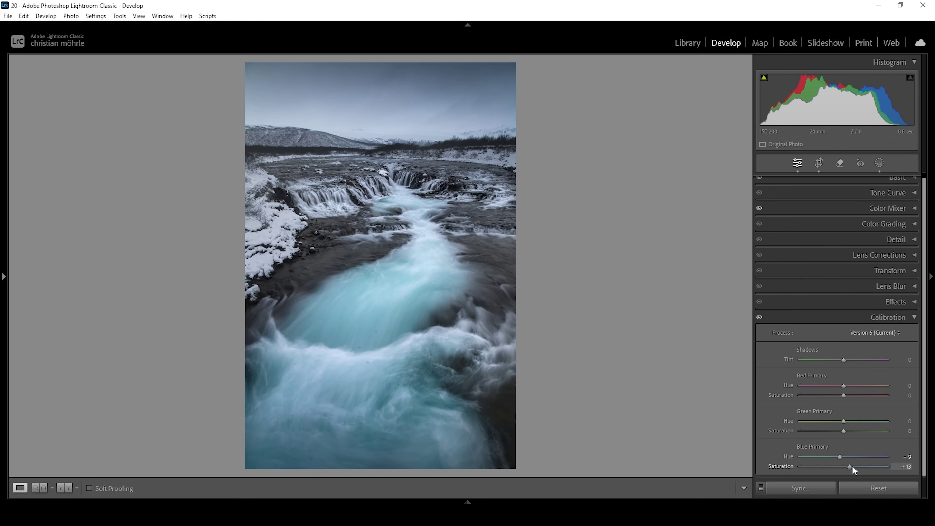
click(899, 313)
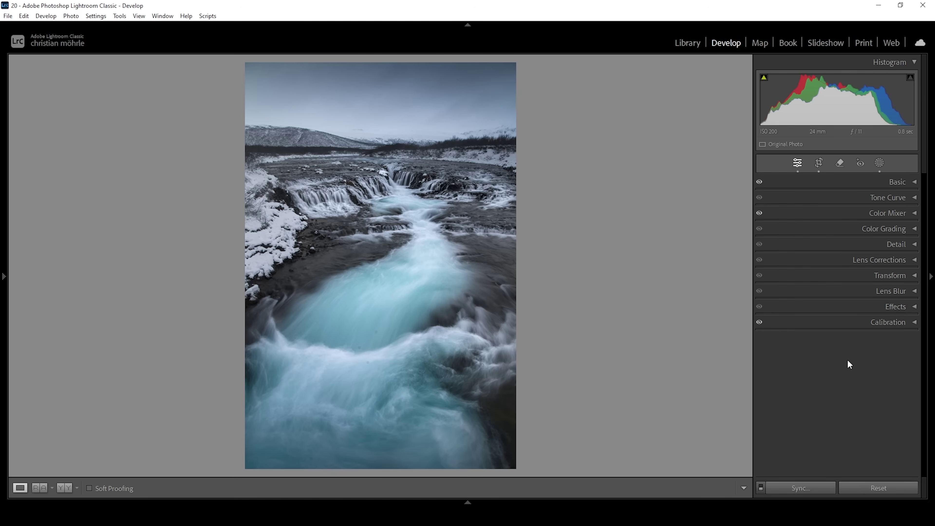
- In the Detail panel, sharpen with Radius 0.5, Detail 100, Masking 64 and Amount 92
click(902, 243)
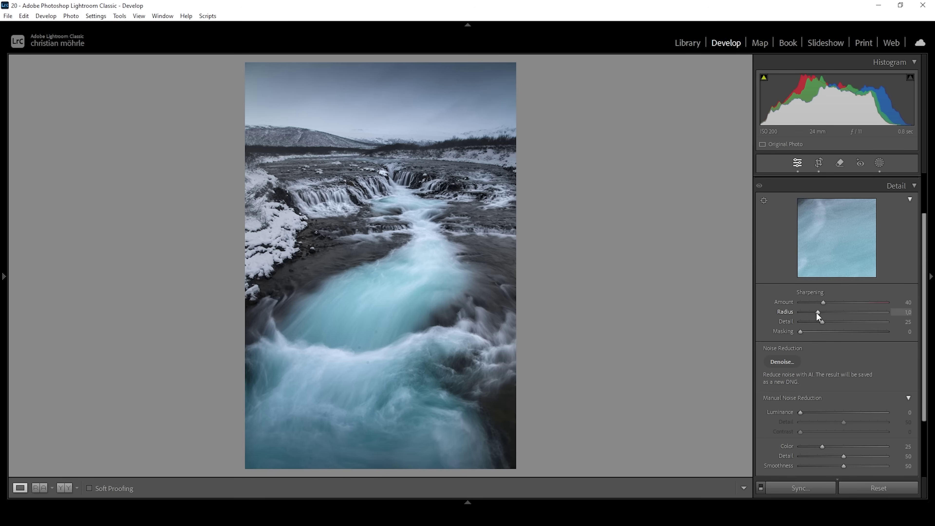
drag(819, 312, 699, 324)
drag(822, 322, 919, 323)
drag(807, 332, 858, 332)
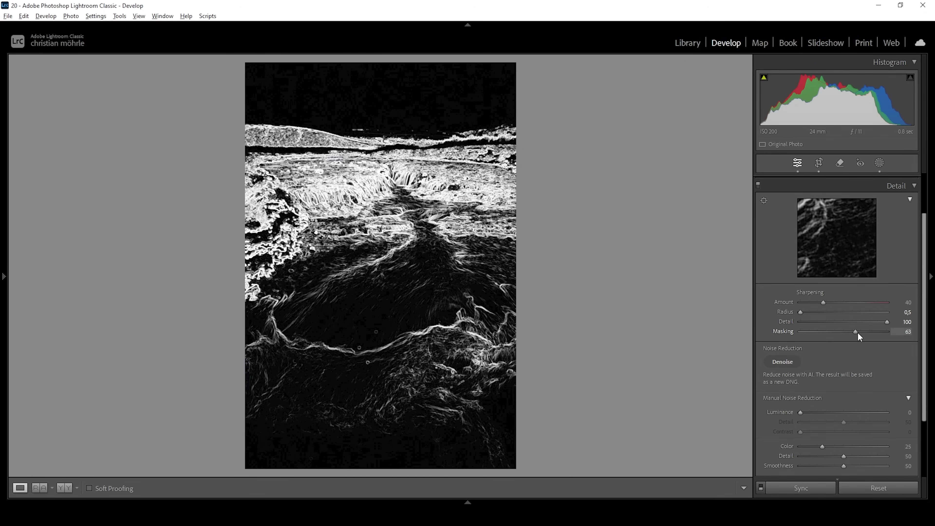
drag(823, 301, 853, 300)
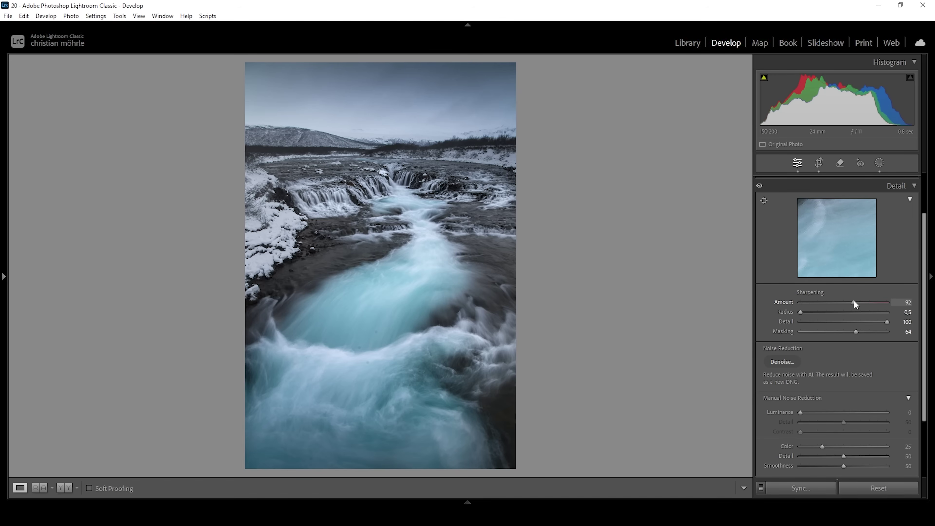
click(915, 186)
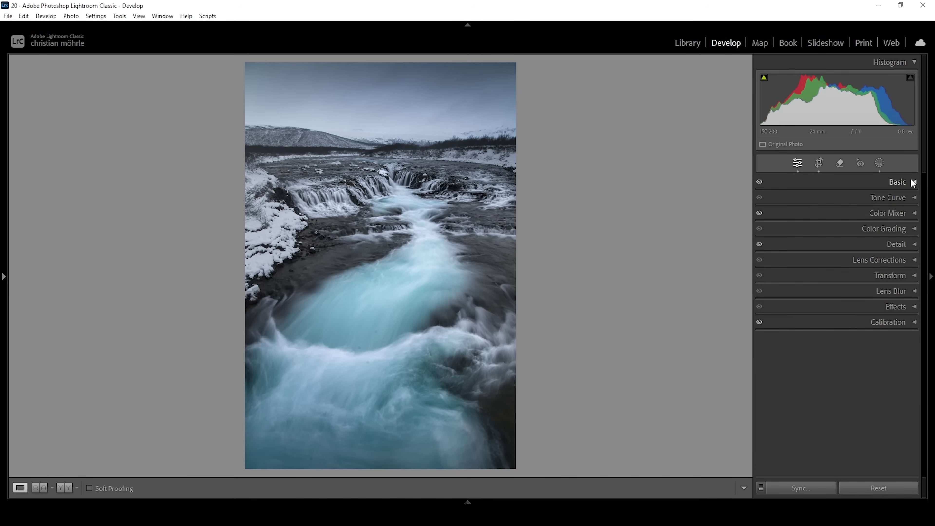